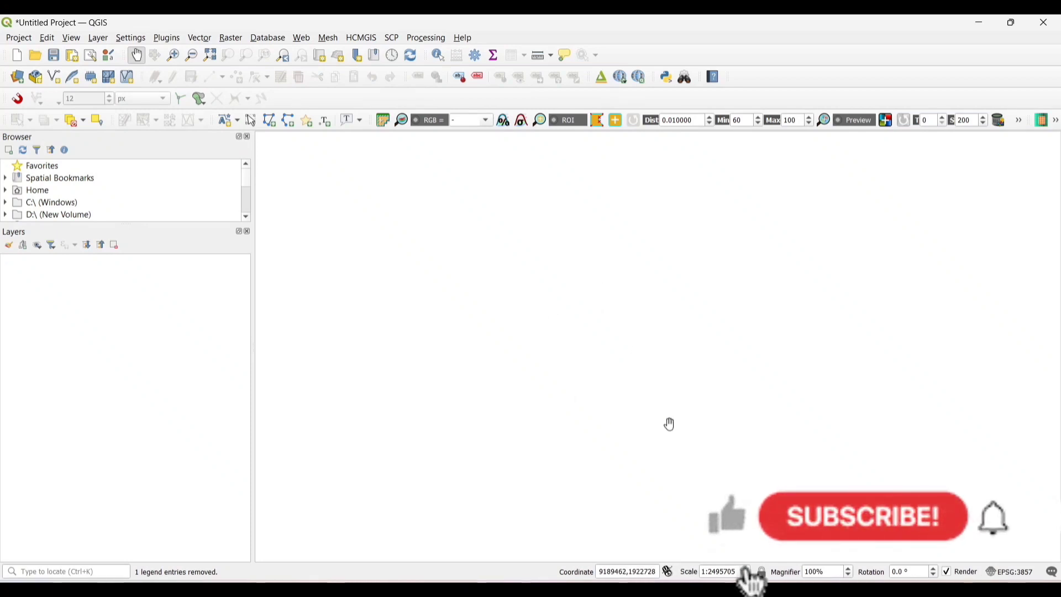
# - Look up the installed HCMGIS plugin in the Plugin Manager
pyautogui.click(365, 38)
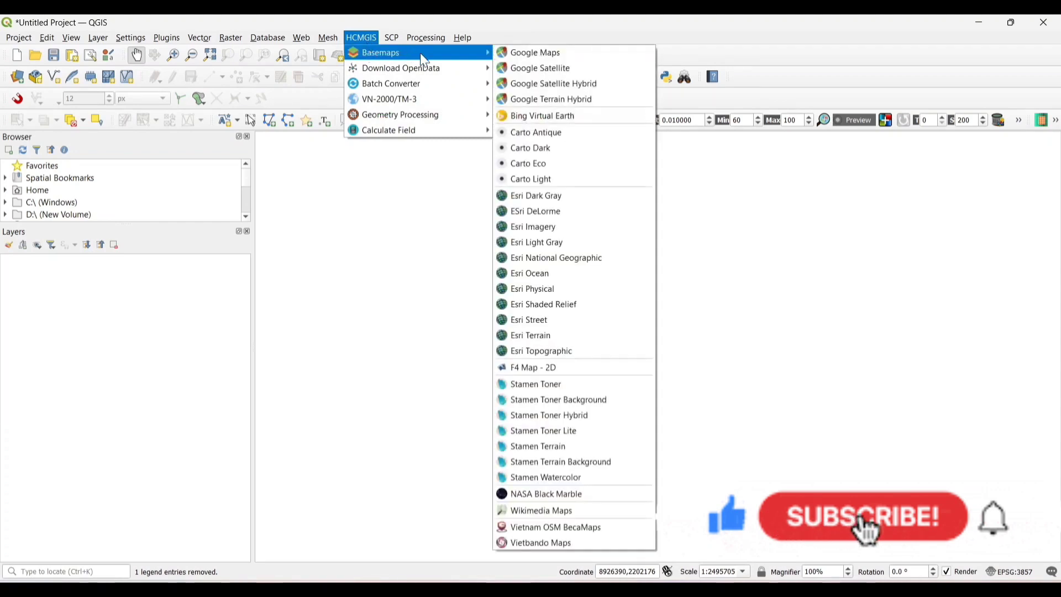
pyautogui.moveTo(381, 52)
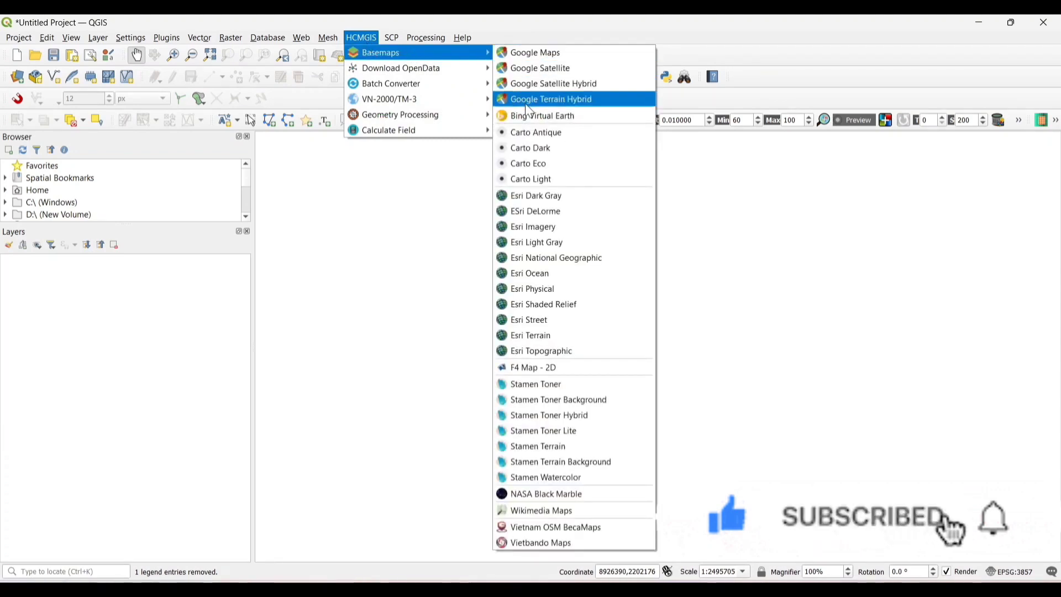
pyautogui.hotkey('alt', 'h')
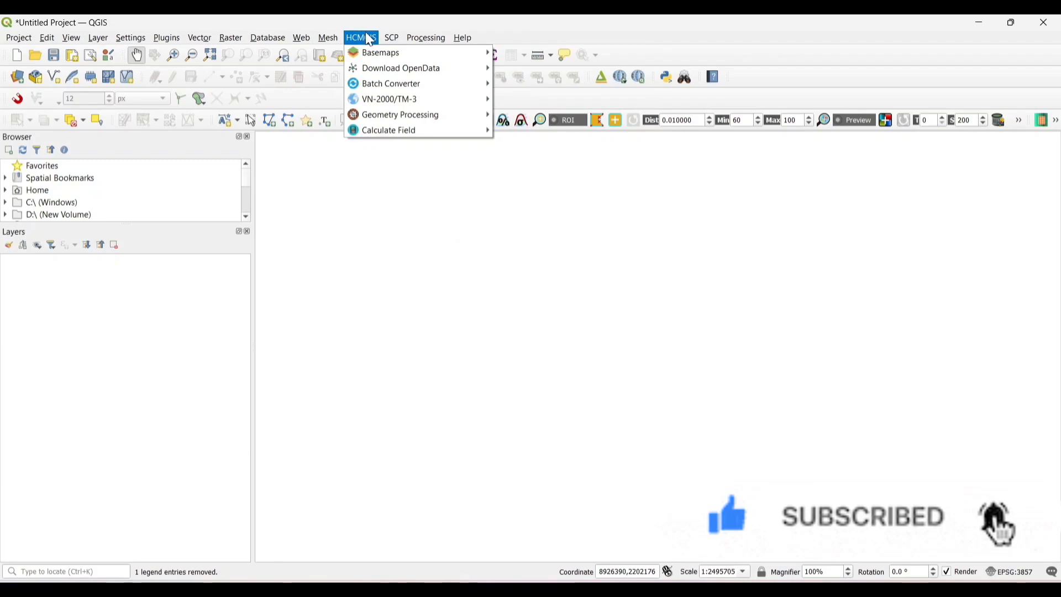
pyautogui.click(365, 38)
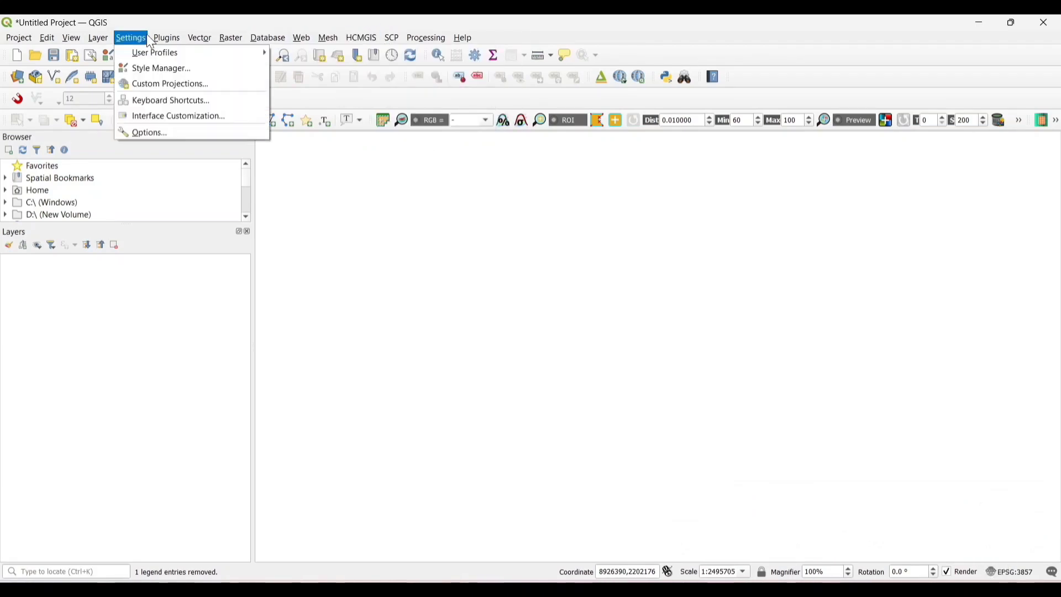
pyautogui.click(167, 39)
pyautogui.click(166, 38)
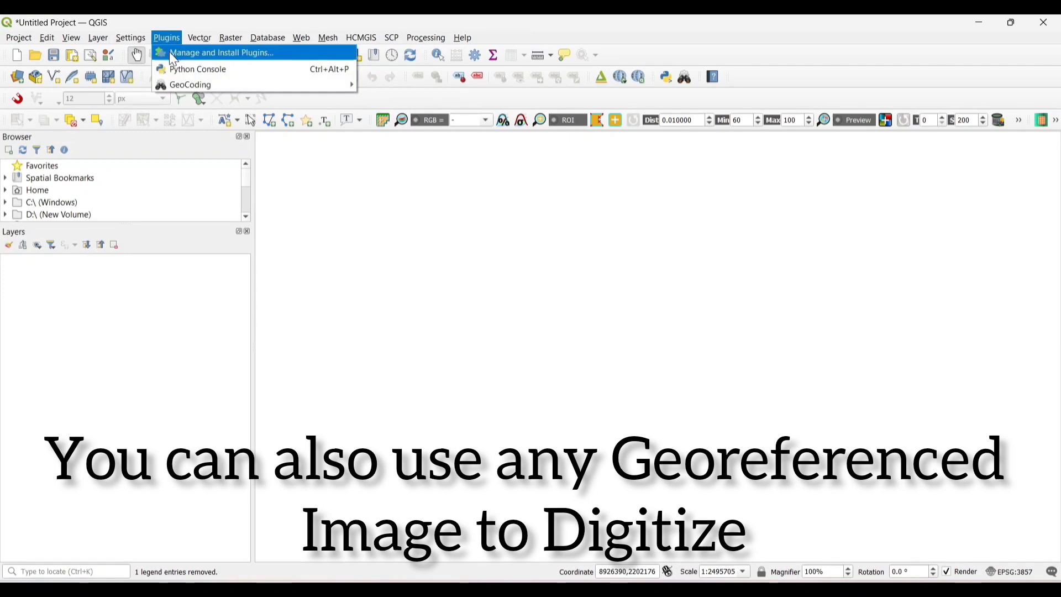
pyautogui.click(170, 53)
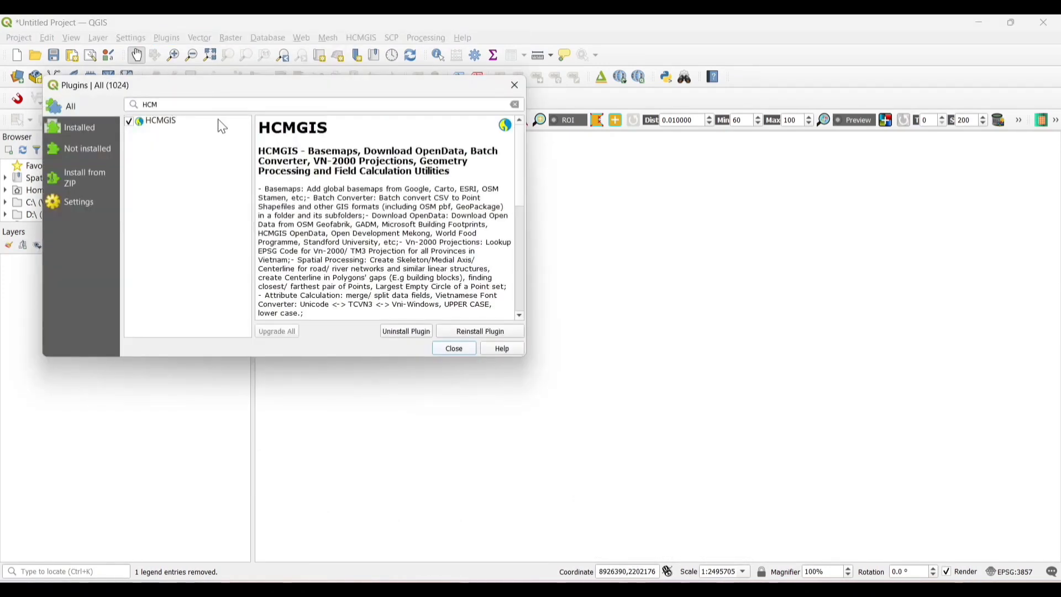
pyautogui.click(182, 123)
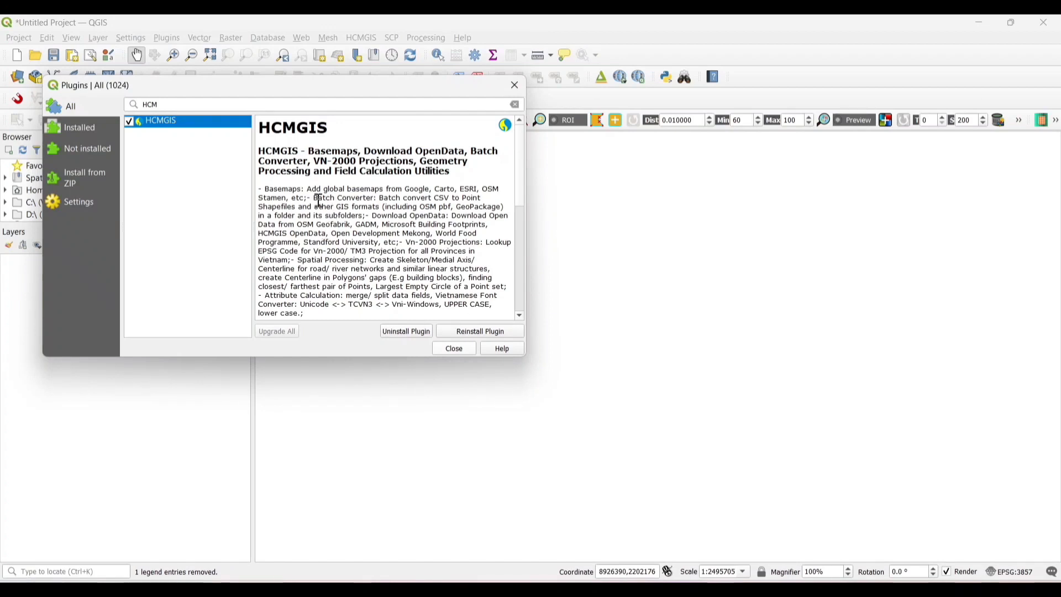
pyautogui.click(459, 351)
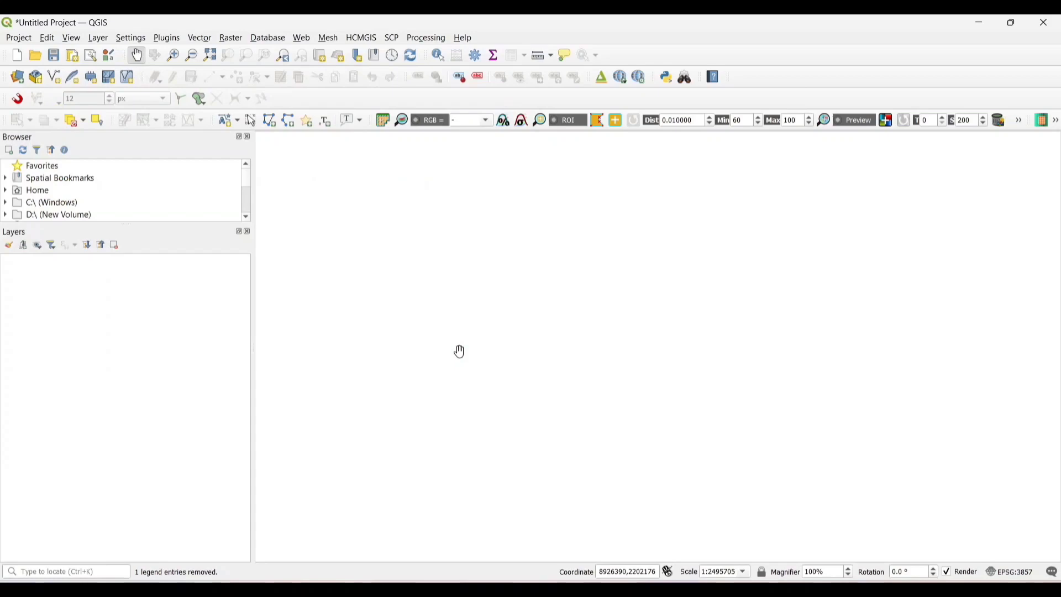
# - Add the HCMGIS Google Maps basemap and zoom in toward India
pyautogui.click(353, 39)
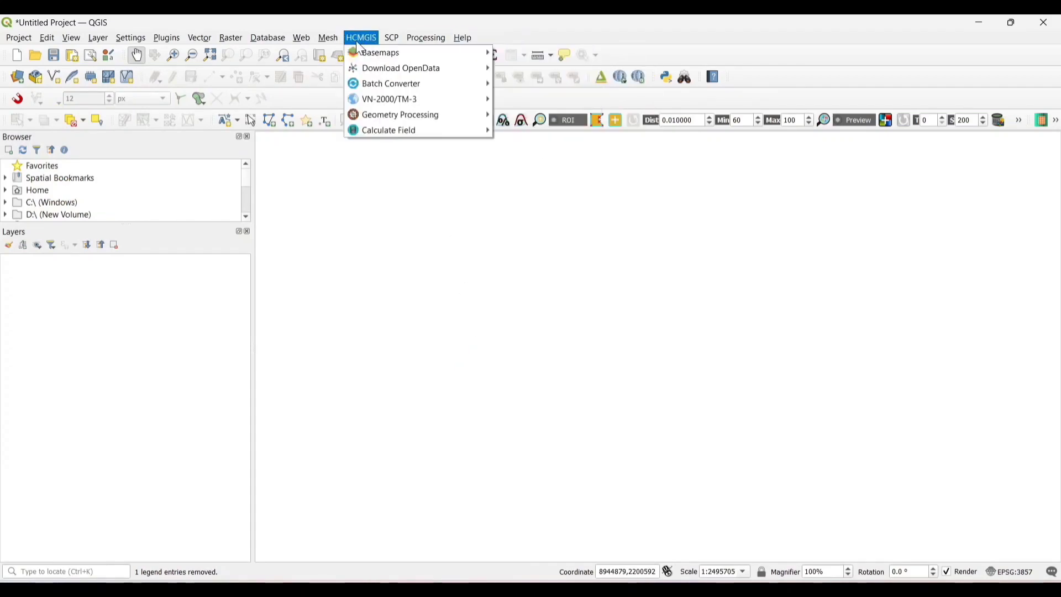
pyautogui.moveTo(380, 52)
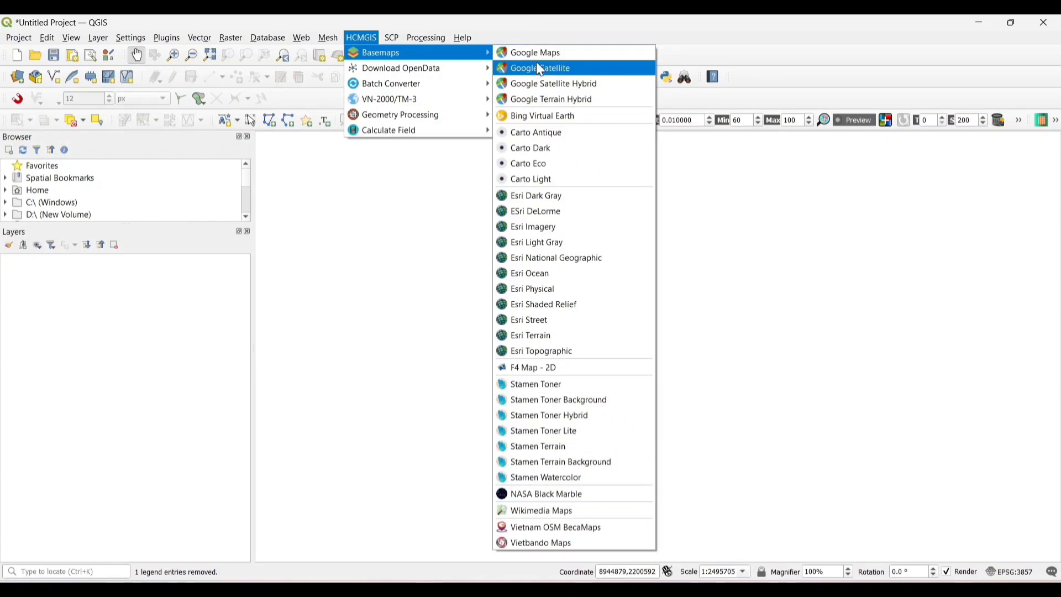
pyautogui.click(539, 55)
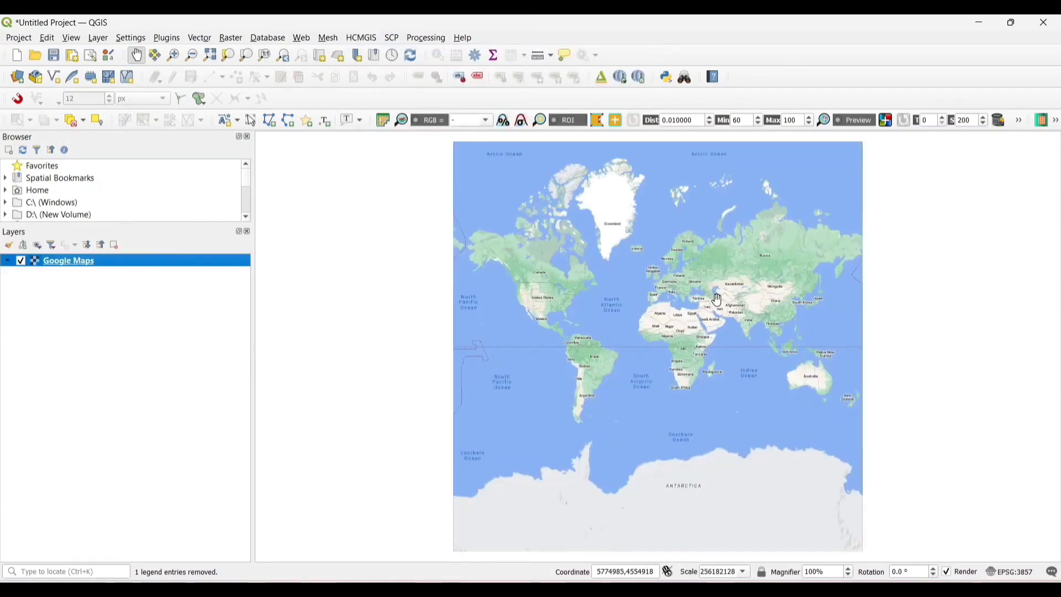
pyautogui.scroll(1, 754, 328)
pyautogui.scroll(1, 754, 328)
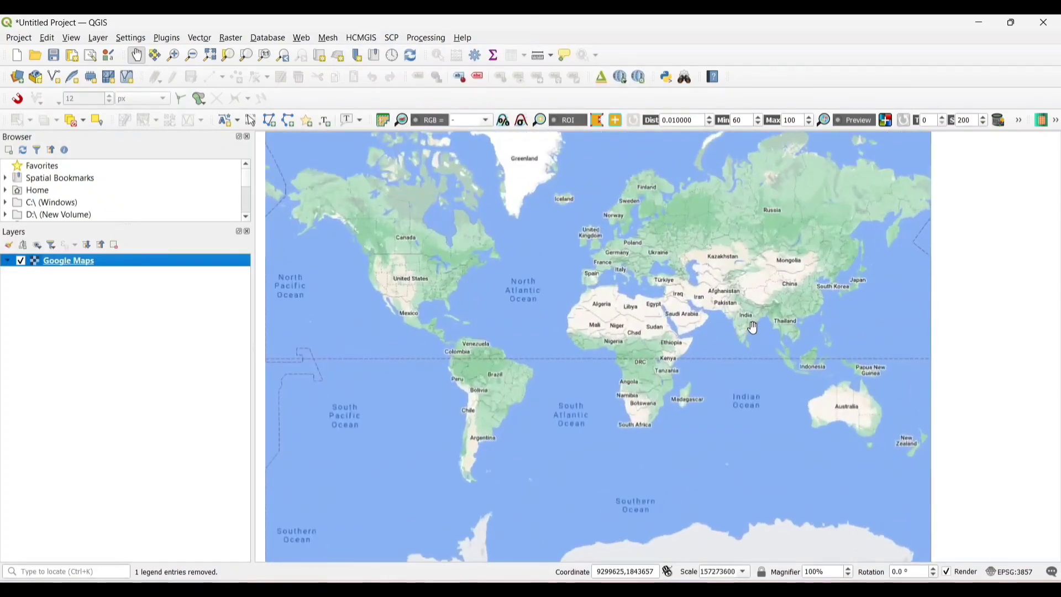
pyautogui.scroll(1, 753, 328)
pyautogui.scroll(2, 753, 327)
pyautogui.scroll(2, 754, 328)
pyautogui.scroll(3, 753, 328)
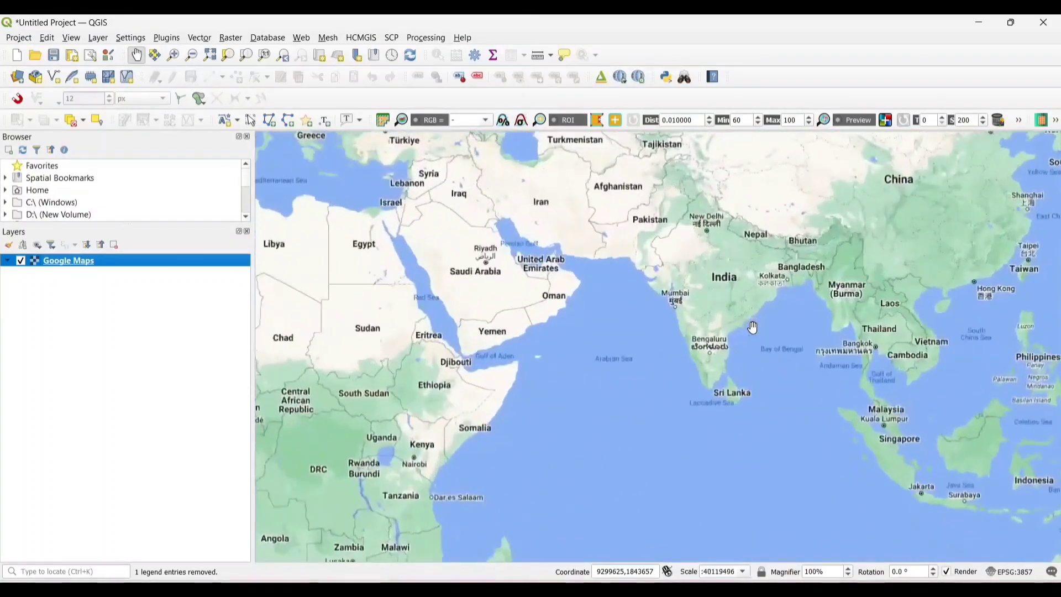
pyautogui.scroll(3, 753, 328)
# - Centre the map on eastern India and zoom in to the Malkangiri area
pyautogui.moveTo(675, 420)
pyautogui.mouseDown()
pyautogui.moveTo(698, 326)
pyautogui.moveTo(669, 312)
pyautogui.mouseUp()
pyautogui.scroll(1, 698, 326)
pyautogui.scroll(1, 698, 326)
pyautogui.scroll(3, 698, 327)
pyautogui.scroll(1, 670, 312)
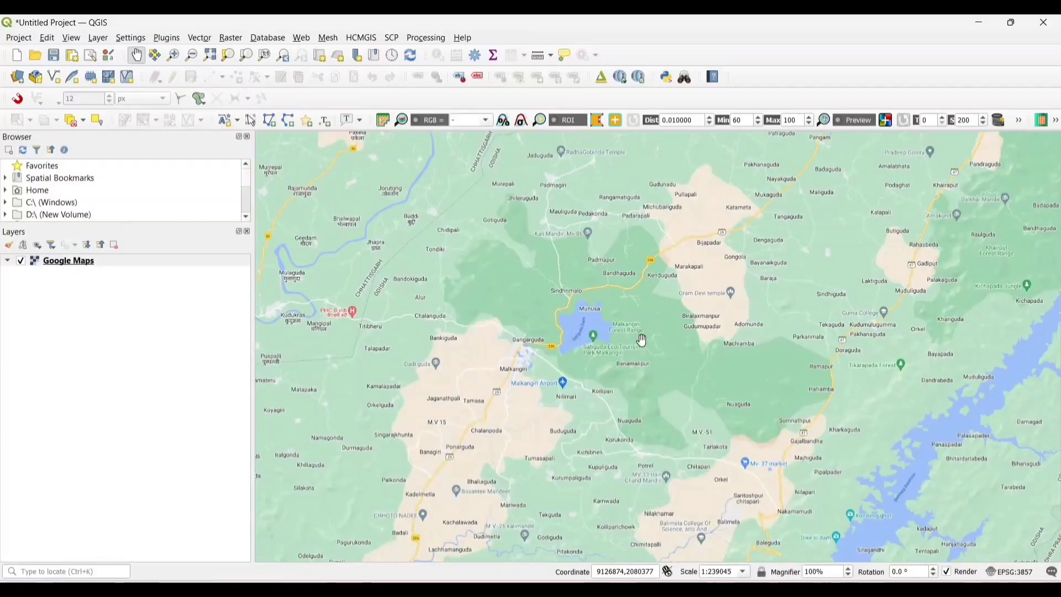
pyautogui.click(99, 38)
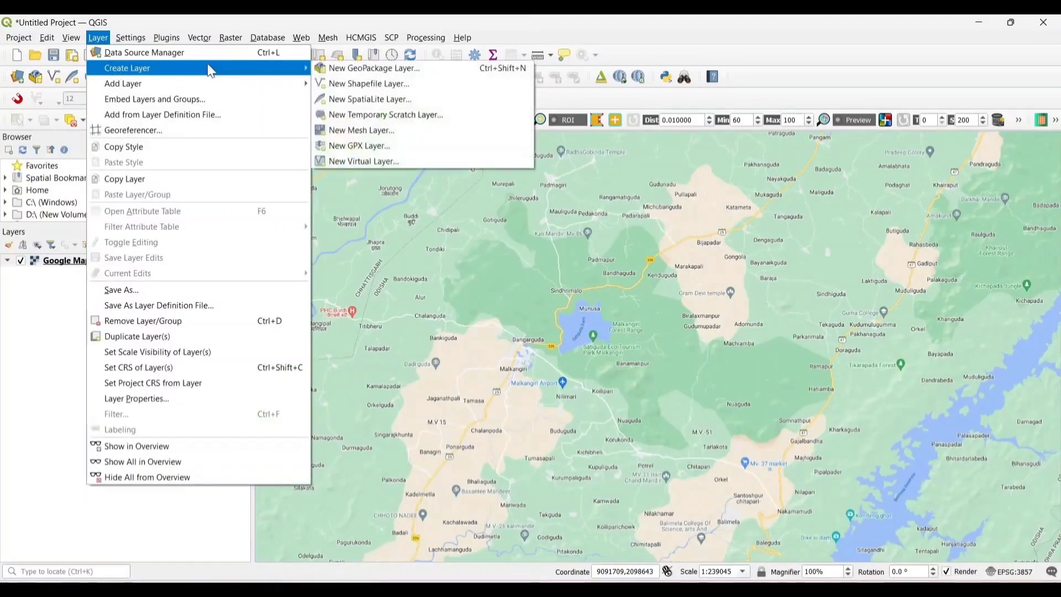
pyautogui.moveTo(127, 68)
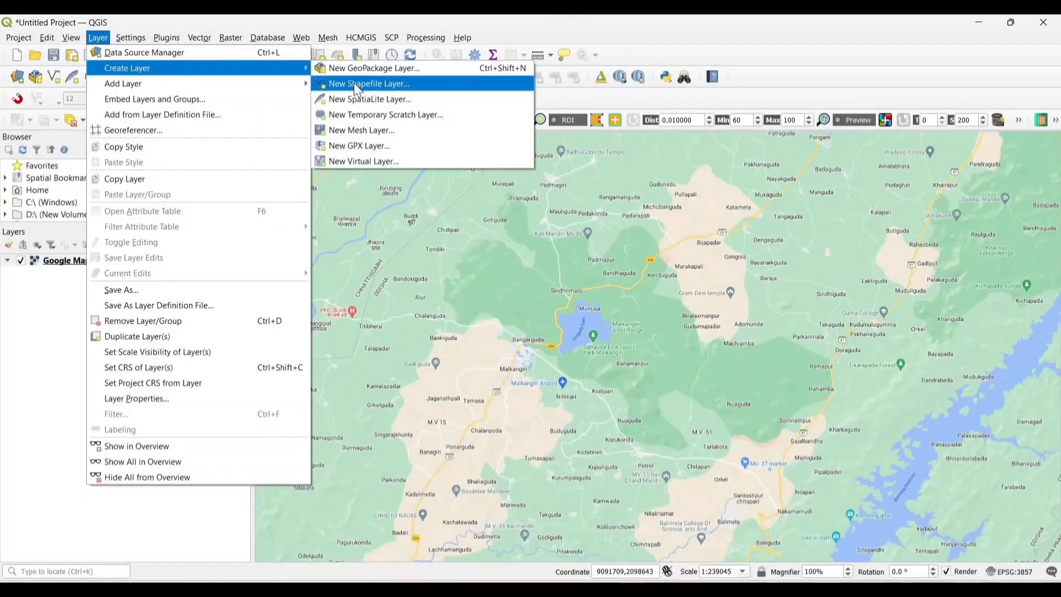
# - Create Polygon.shp as a polygon shapefile layer with a Name text field
pyautogui.click(356, 84)
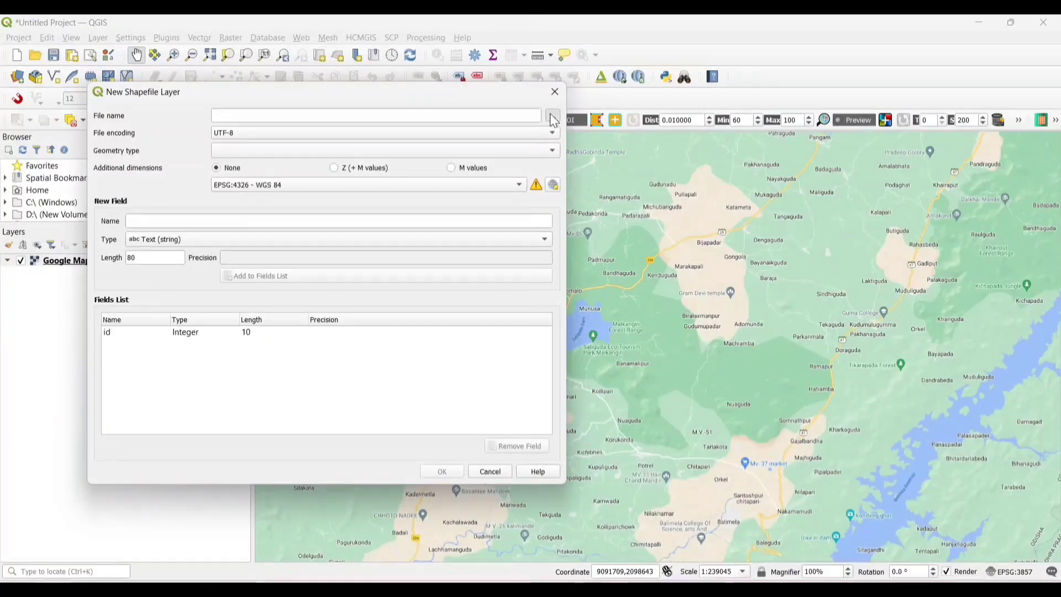
pyautogui.click(553, 116)
pyautogui.write('Polygon')
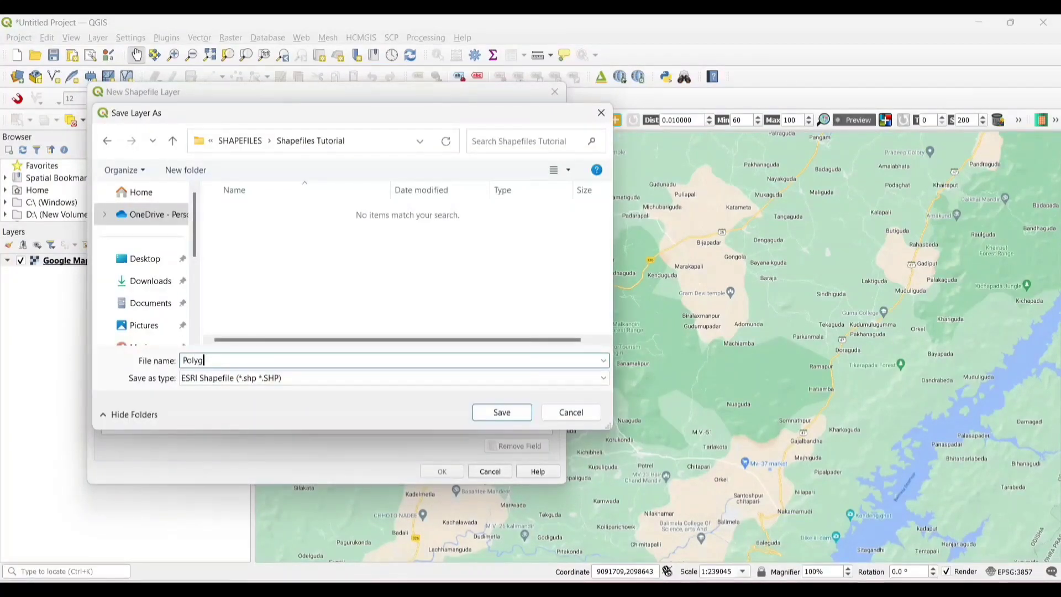
pyautogui.click(496, 413)
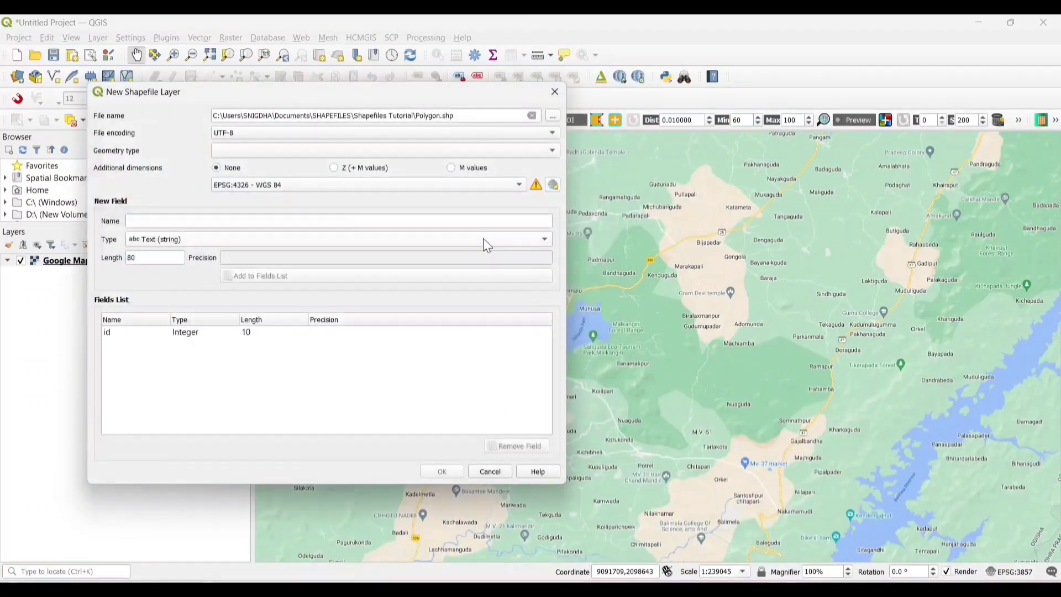
pyautogui.click(555, 151)
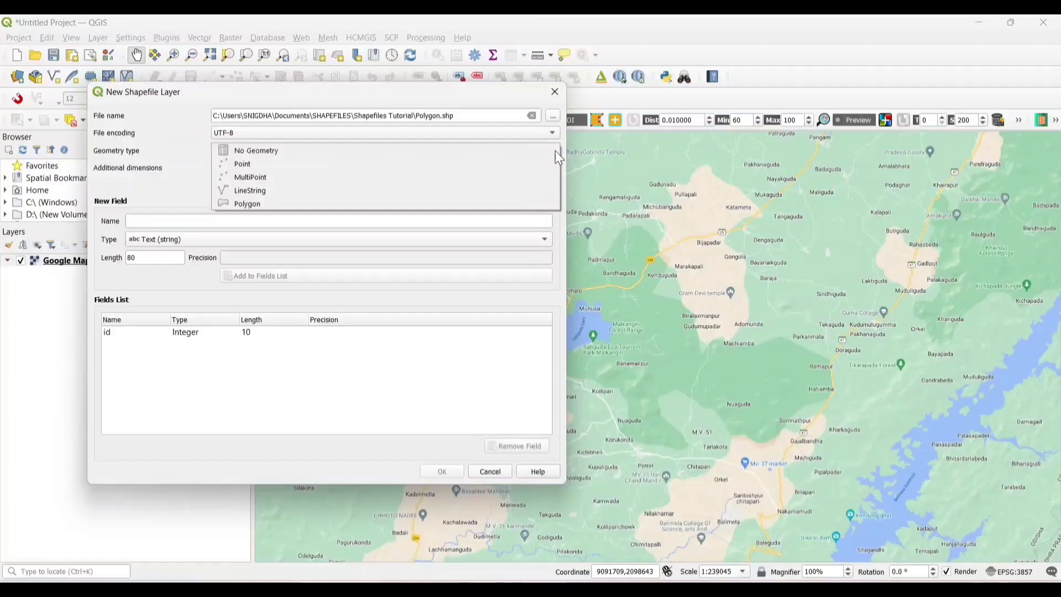
pyautogui.click(269, 203)
pyautogui.write('Na')
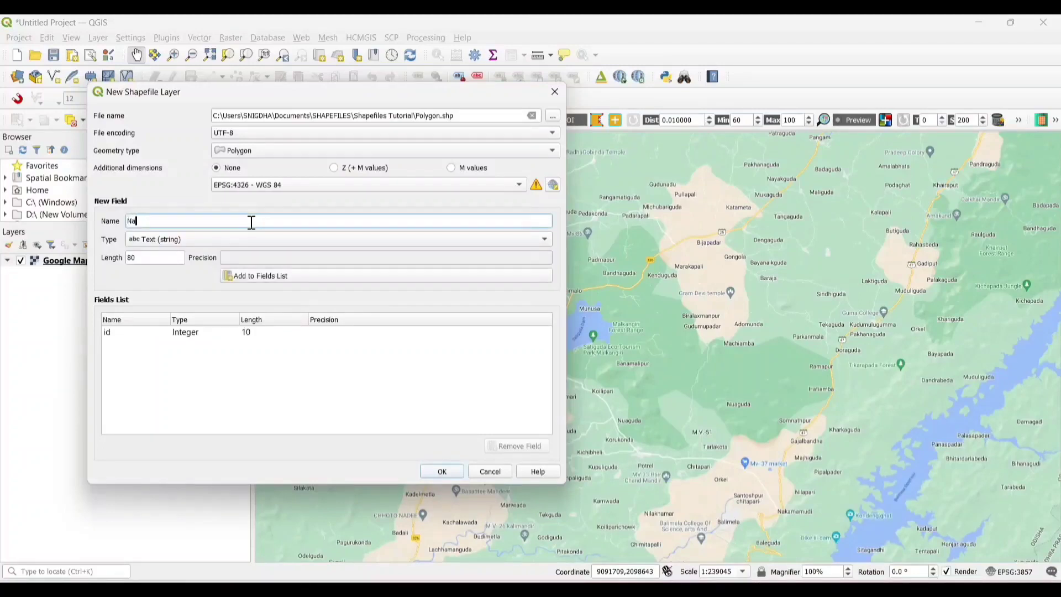
pyautogui.write('me')
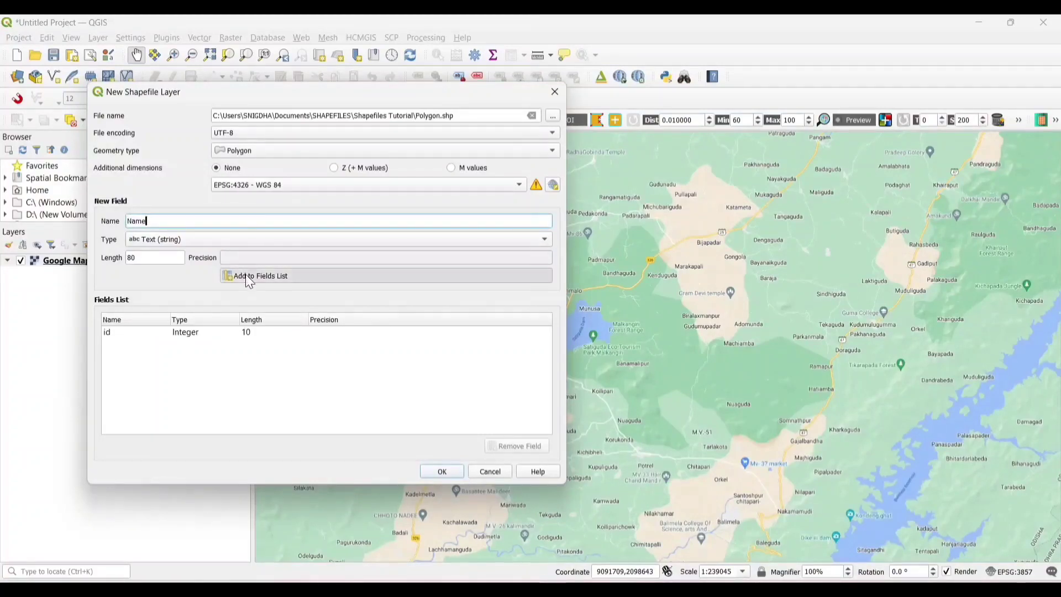
pyautogui.click(247, 276)
pyautogui.click(442, 471)
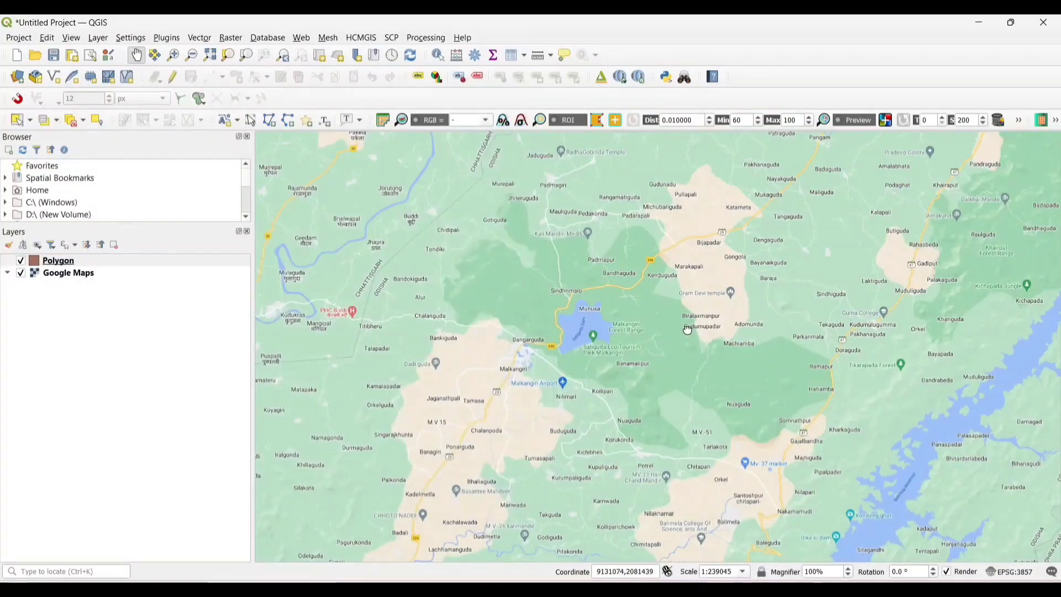
# - Put the Polygon layer into editing with the Add Polygon Feature tool active
pyautogui.moveTo(688, 330); pyautogui.dragTo(678, 334)
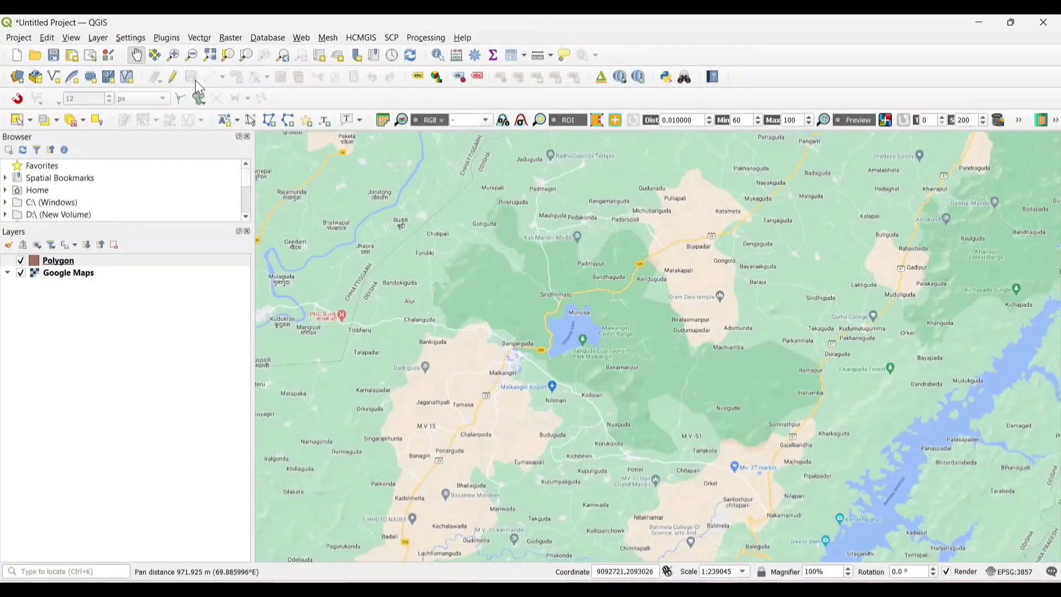
pyautogui.click(174, 76)
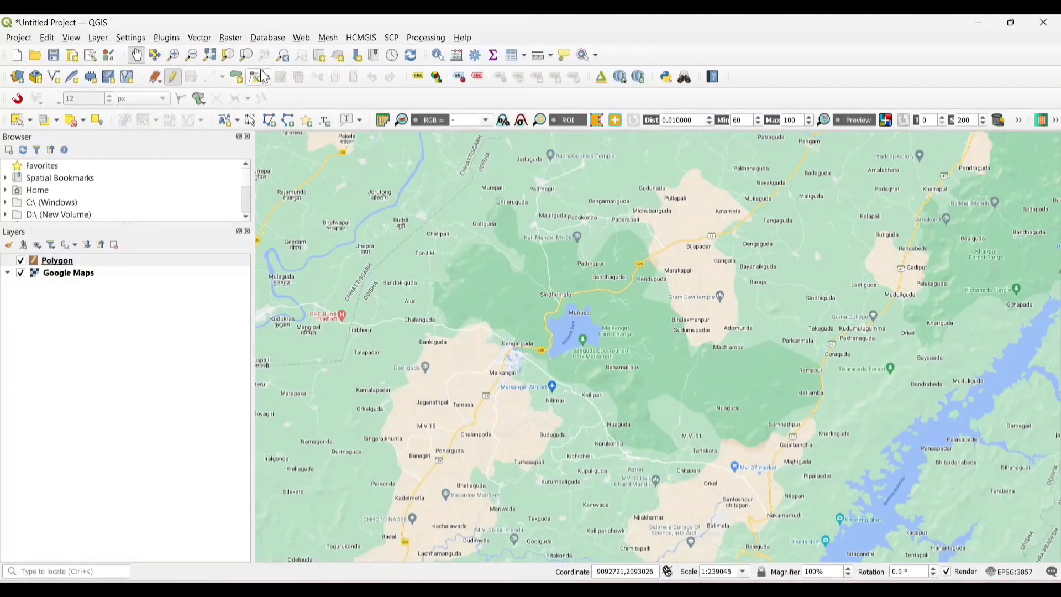
pyautogui.click(212, 78)
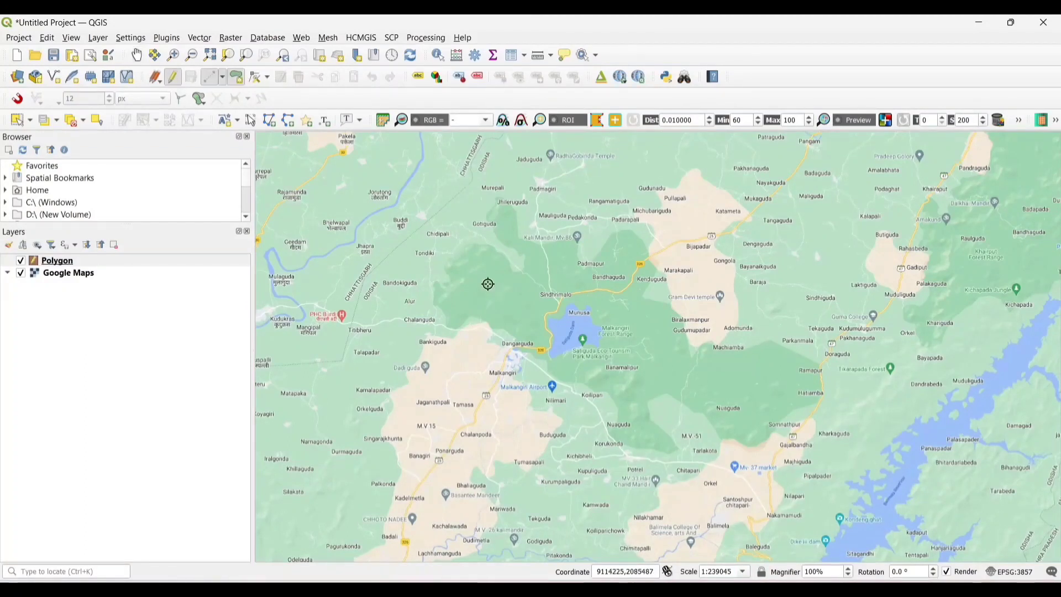
# - Sketch a first polygon outline from Tondiki past Gotiguda
pyautogui.click(451, 260)
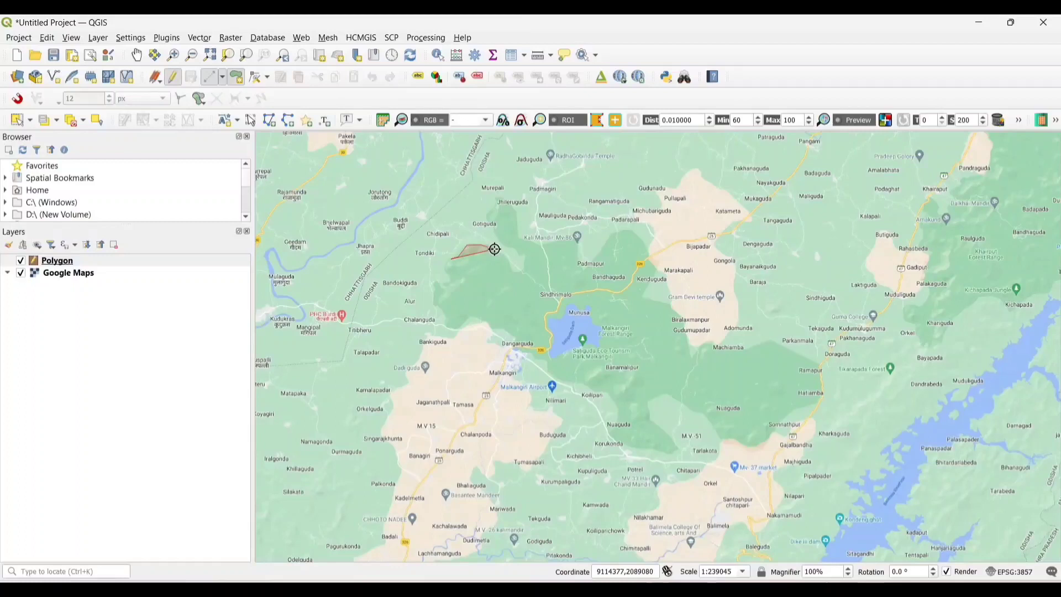
pyautogui.click(502, 250)
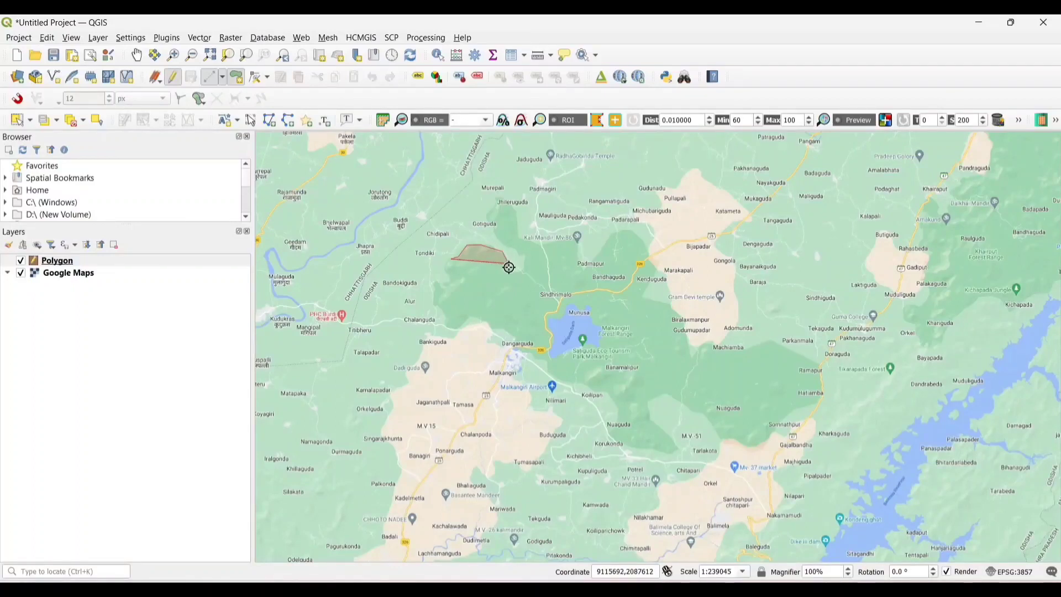
pyautogui.click(508, 264)
pyautogui.click(512, 276)
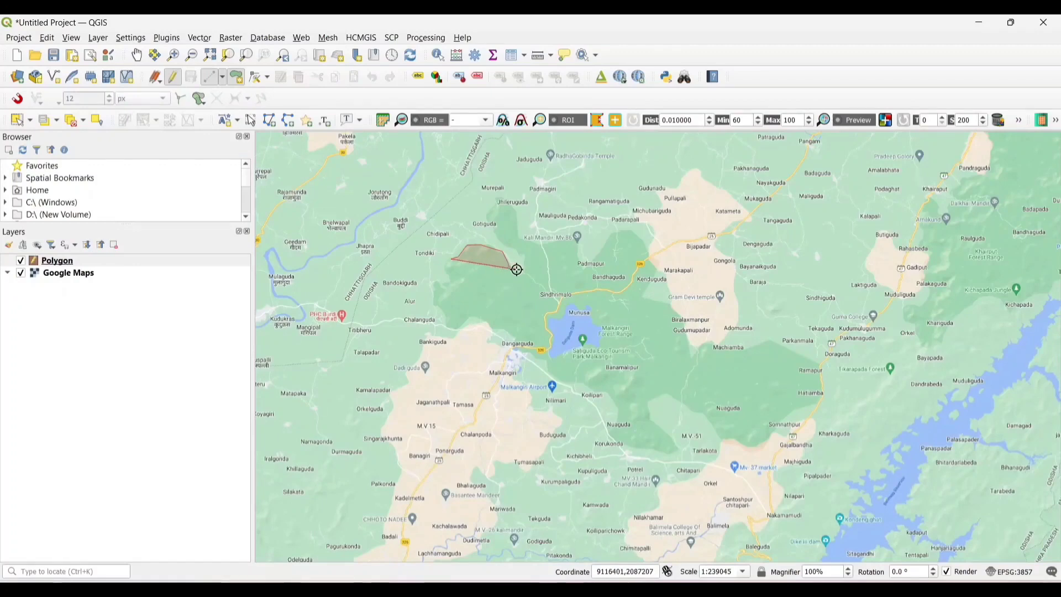
pyautogui.click(525, 270)
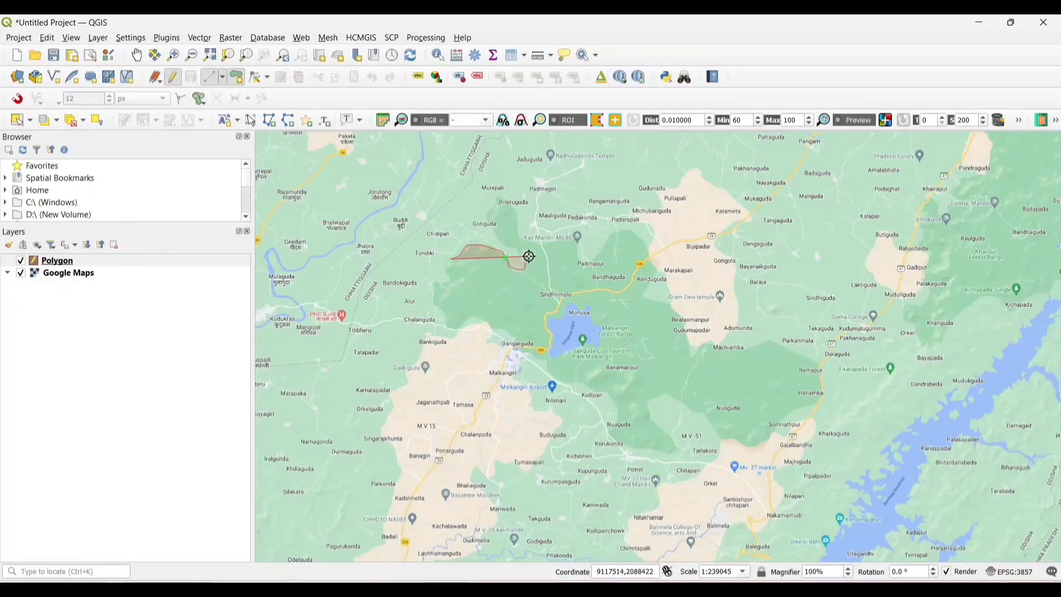
pyautogui.click(507, 243)
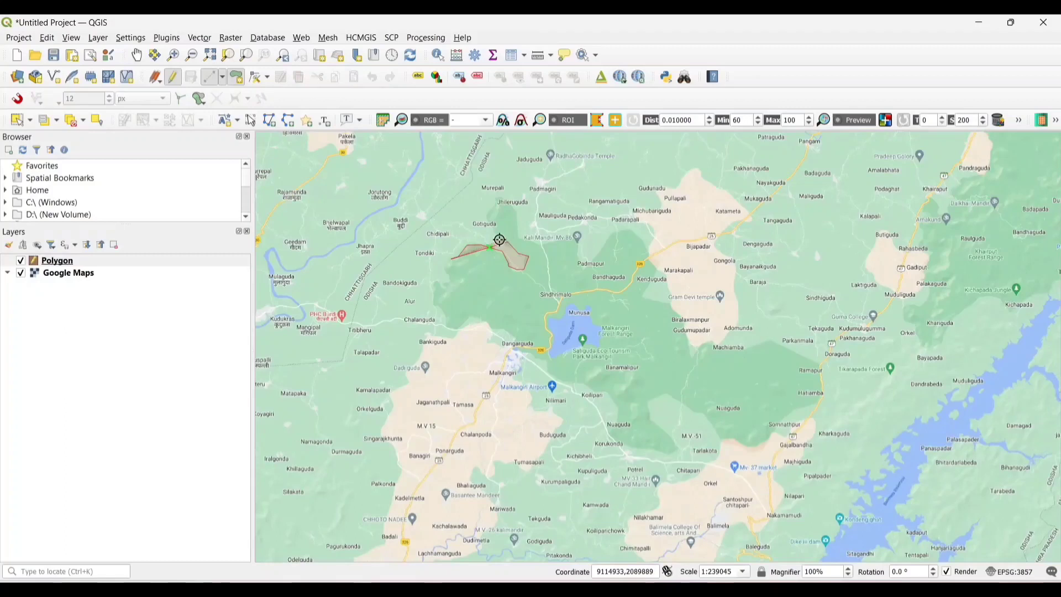
pyautogui.rightClick(491, 224)
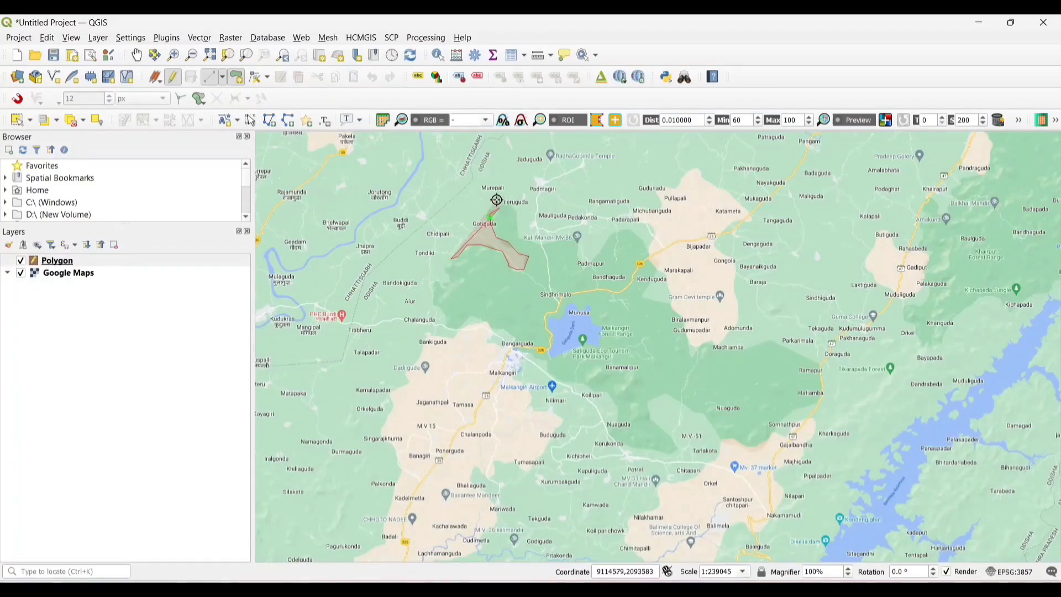
# - Reshape the outline's top vertex and left arm, adding a vertex further east
pyautogui.moveTo(497, 201); pyautogui.dragTo(500, 200)
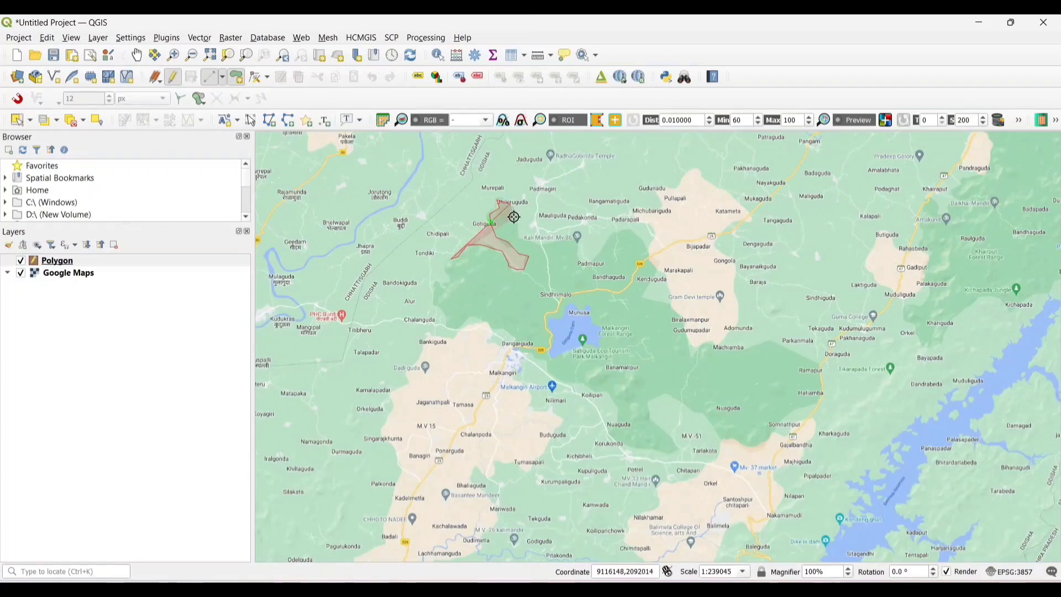
pyautogui.click(519, 239)
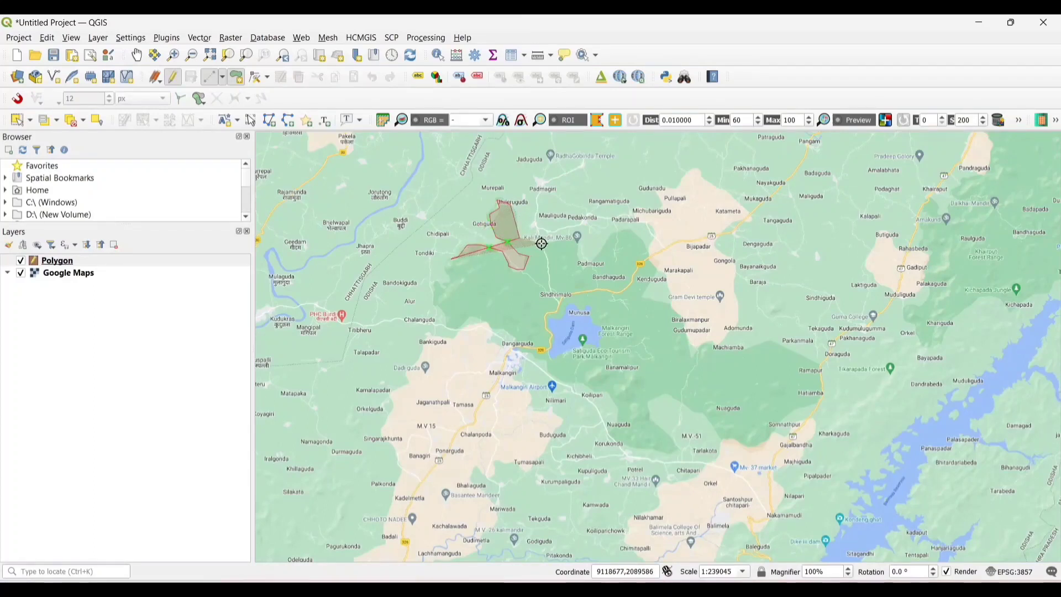
pyautogui.click(541, 244)
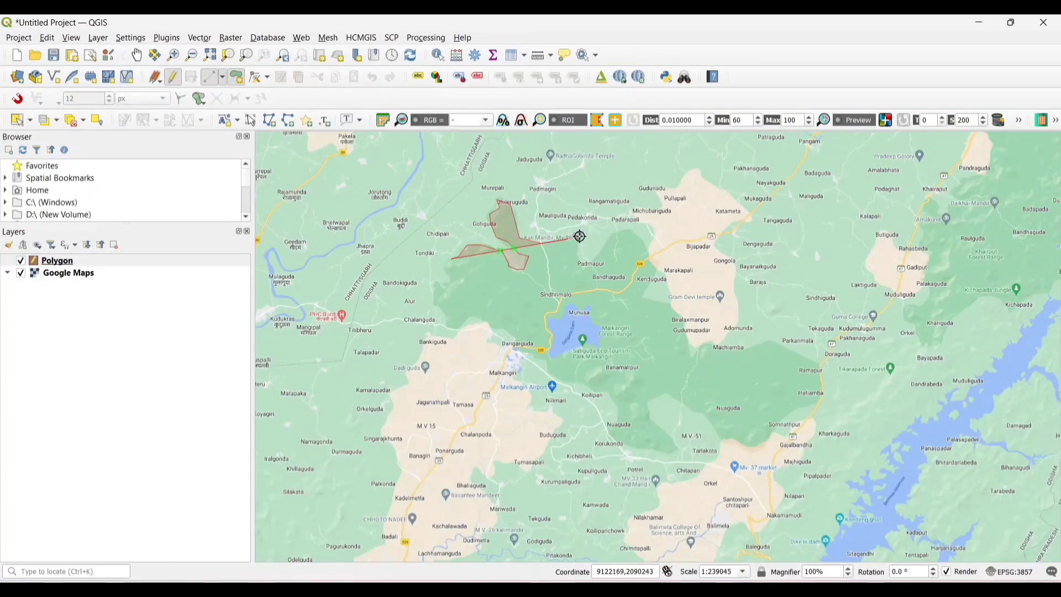
pyautogui.click(580, 238)
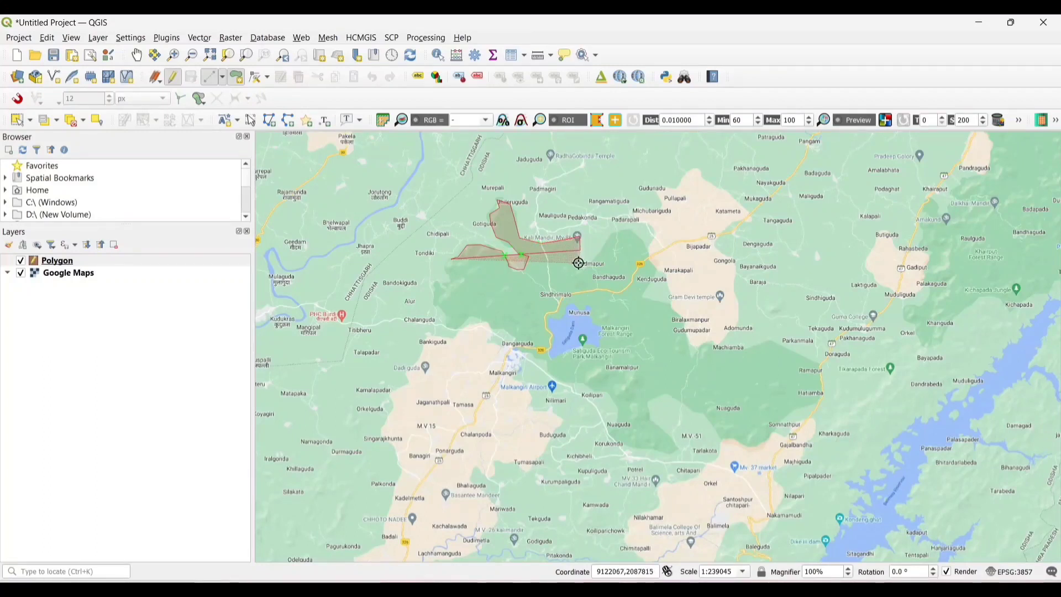
pyautogui.rightClick(600, 255)
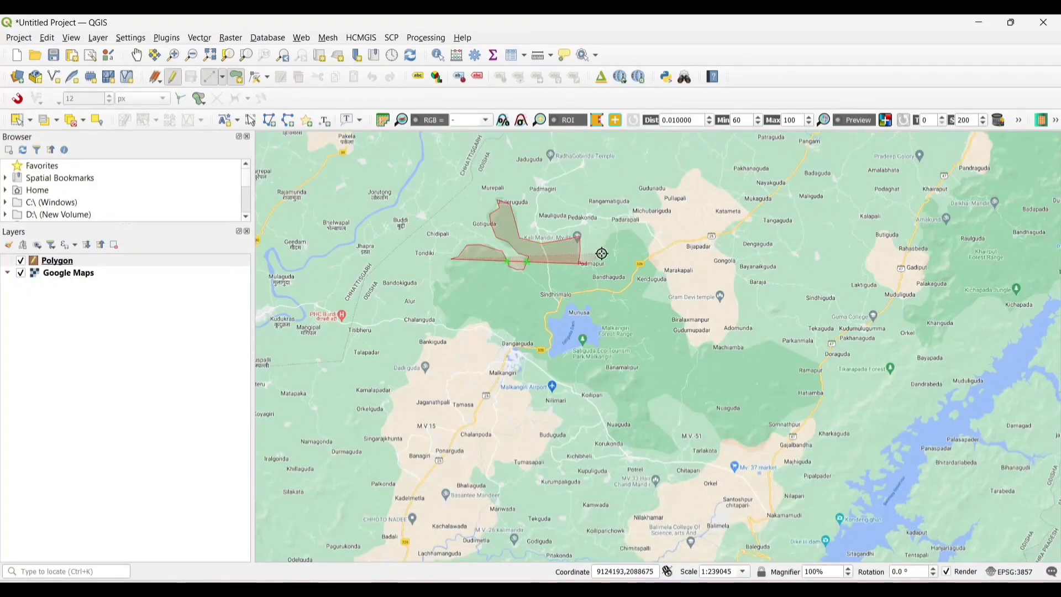
# - Trace the boundary east of Padmapur, south to Gudumupadar, and past Ramapur and Hatiamba
pyautogui.click(604, 235)
pyautogui.click(645, 253)
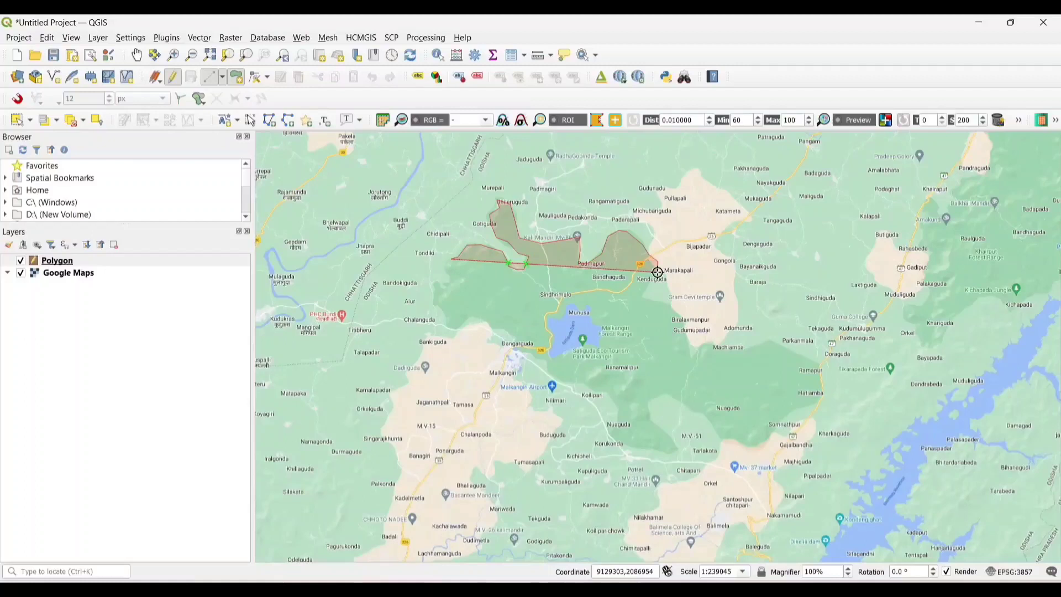
pyautogui.click(658, 272)
pyautogui.click(642, 281)
pyautogui.click(671, 301)
pyautogui.click(685, 323)
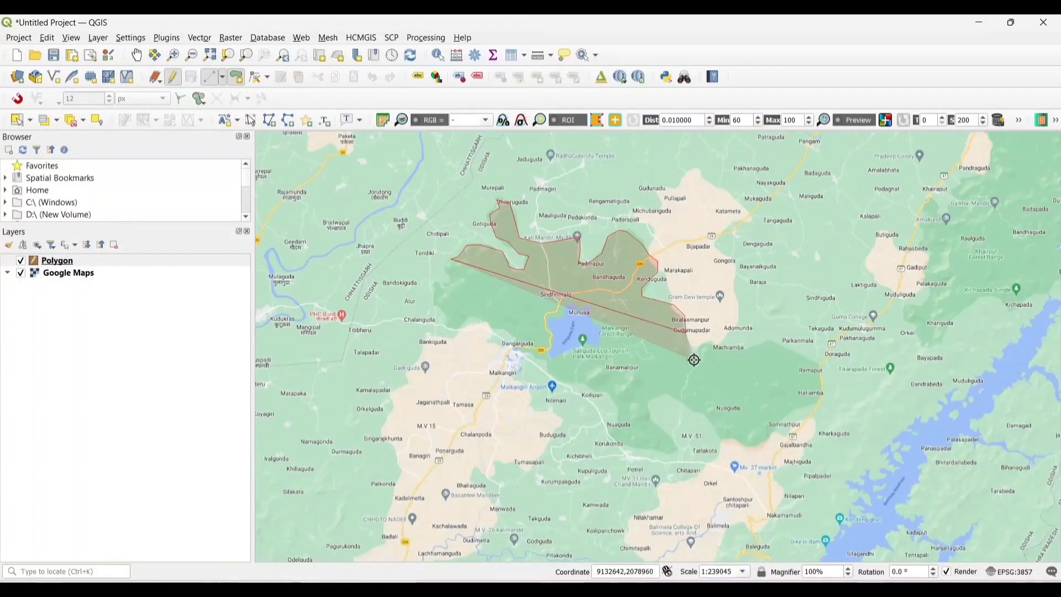
pyautogui.click(694, 360)
pyautogui.click(762, 345)
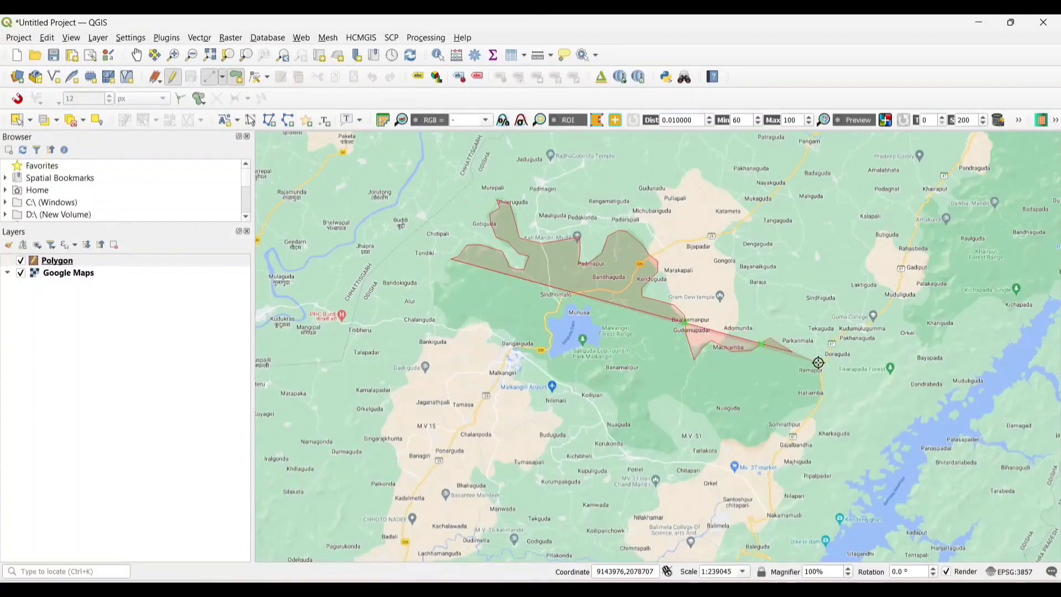
pyautogui.click(819, 364)
pyautogui.click(823, 400)
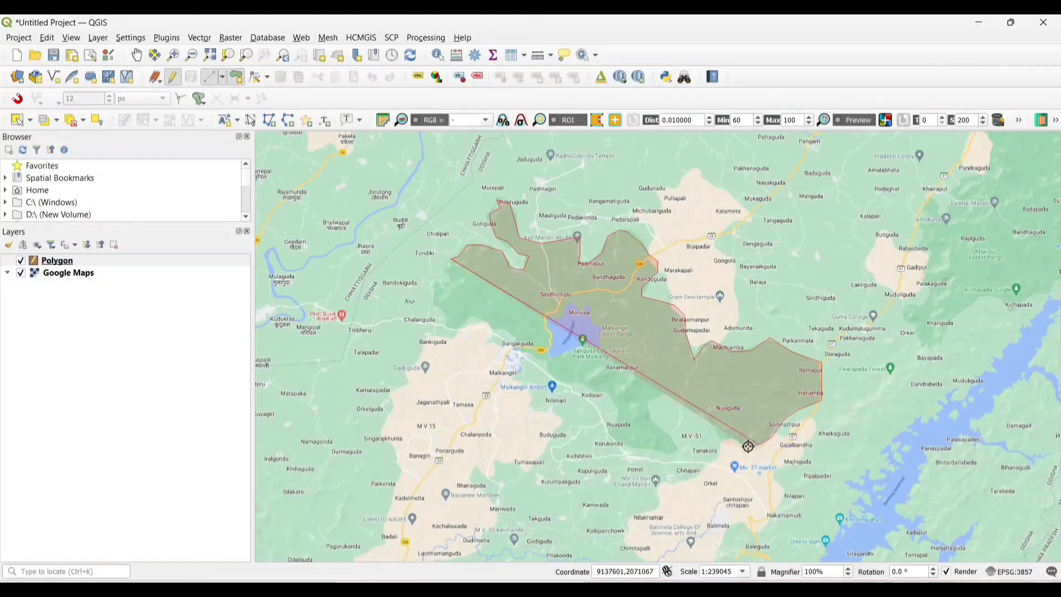
# - Trace the southern and western boundary via Nuaguda and Dangarguda to Bandokguda, finishing the polygon
pyautogui.click(749, 446)
pyautogui.click(669, 395)
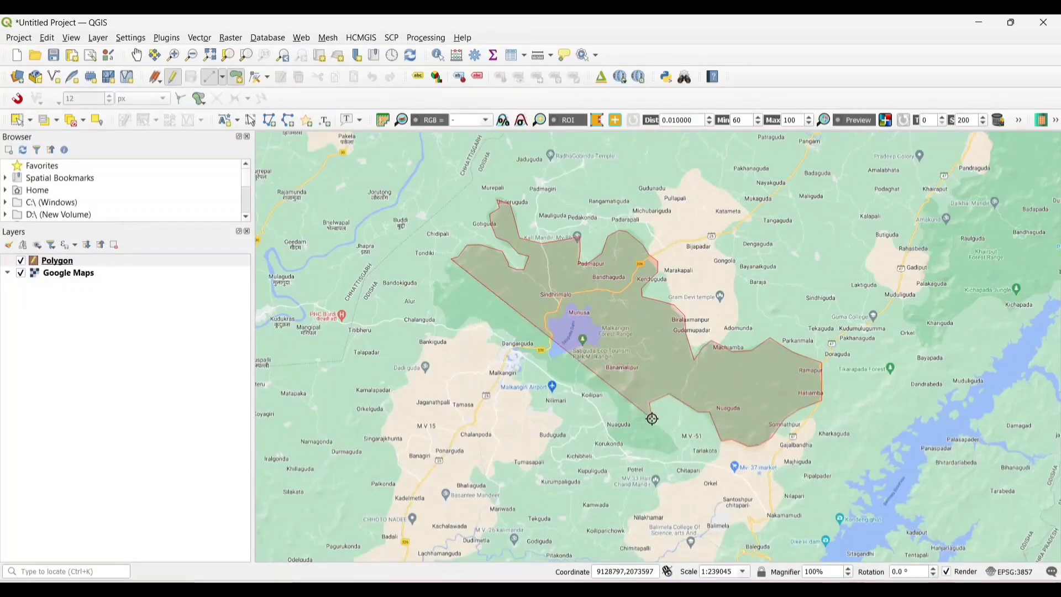
pyautogui.click(652, 418)
pyautogui.click(681, 454)
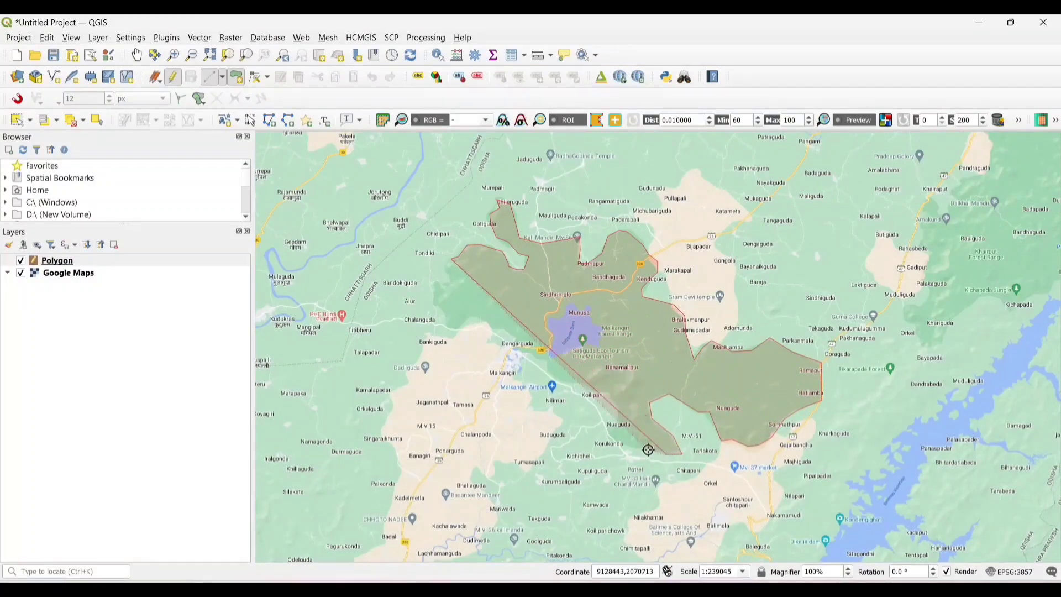
pyautogui.click(615, 424)
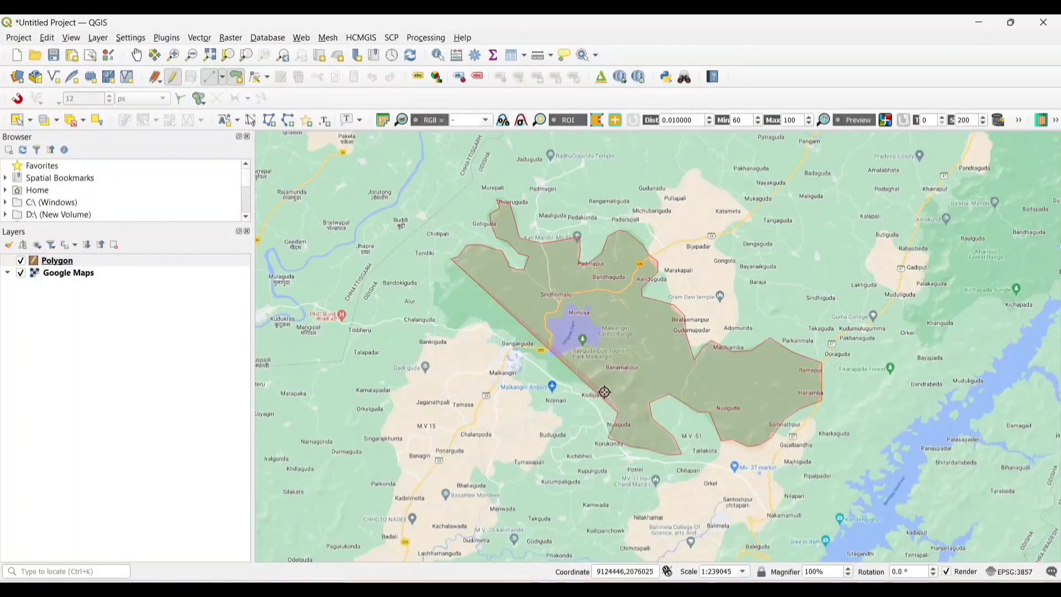
pyautogui.click(533, 360)
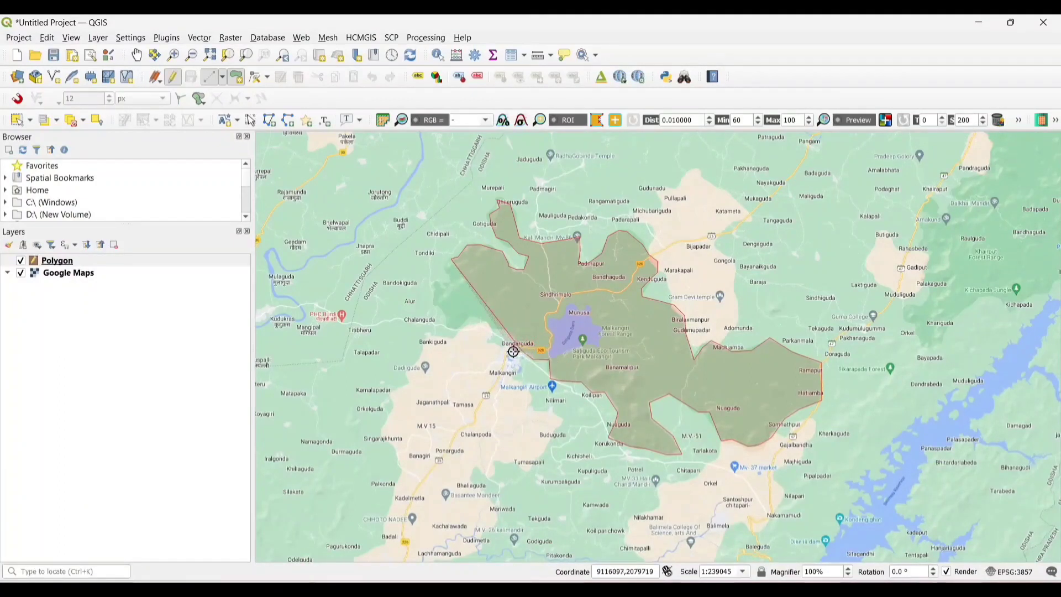
pyautogui.click(454, 328)
pyautogui.click(432, 287)
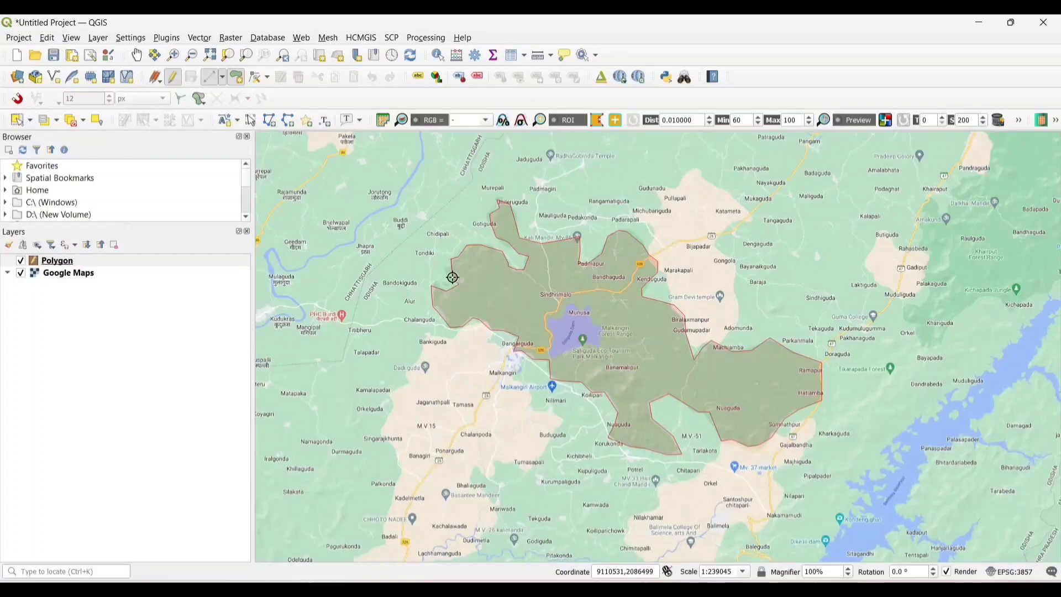
pyautogui.click(453, 277)
pyautogui.rightClick(444, 271)
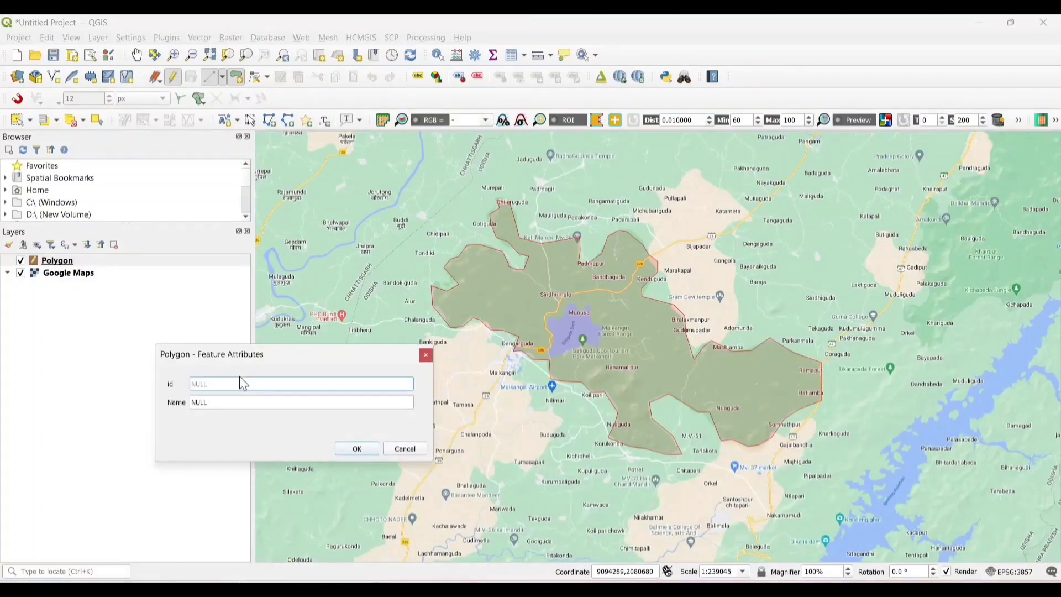
# - Enter id 1 and name 'Malkangiri Forest Range' for the polygon and confirm
pyautogui.write('1')
pyautogui.doubleClick(236, 401)
pyautogui.write('Malkangiri')
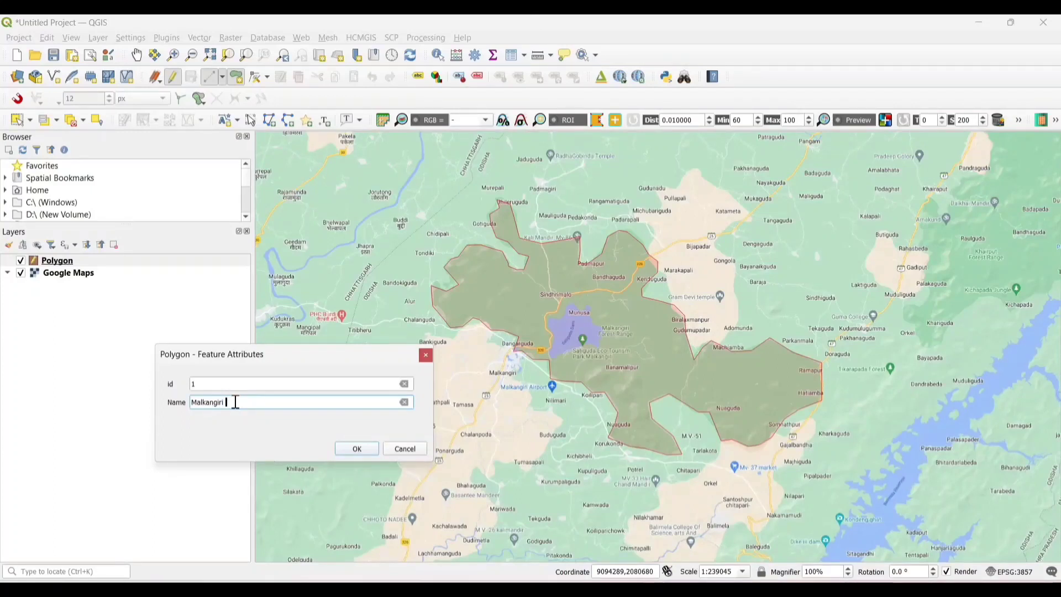
pyautogui.write('Forest Ra')
pyautogui.write('nge')
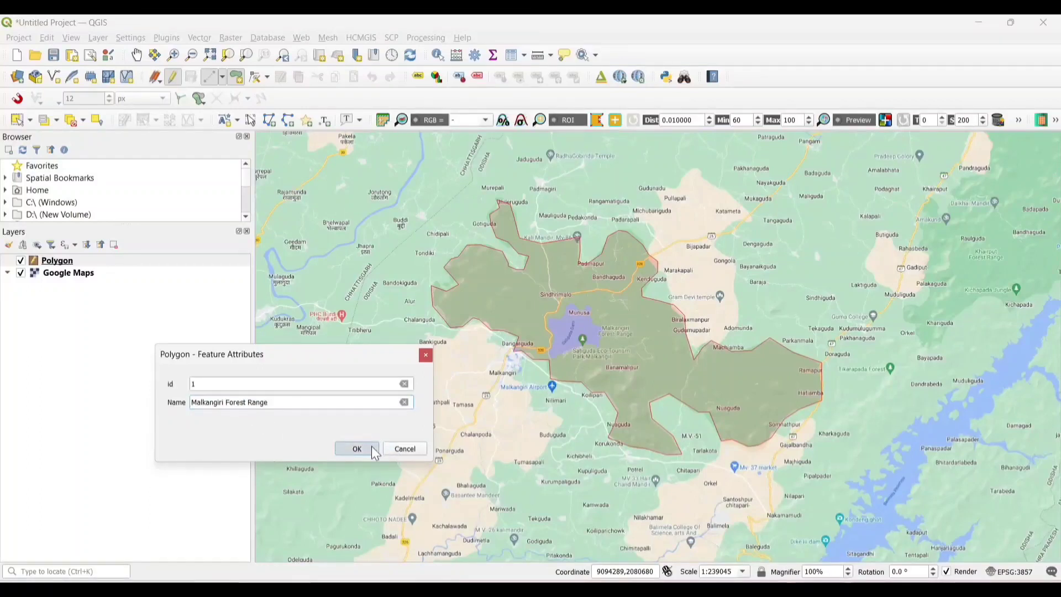
pyautogui.click(371, 447)
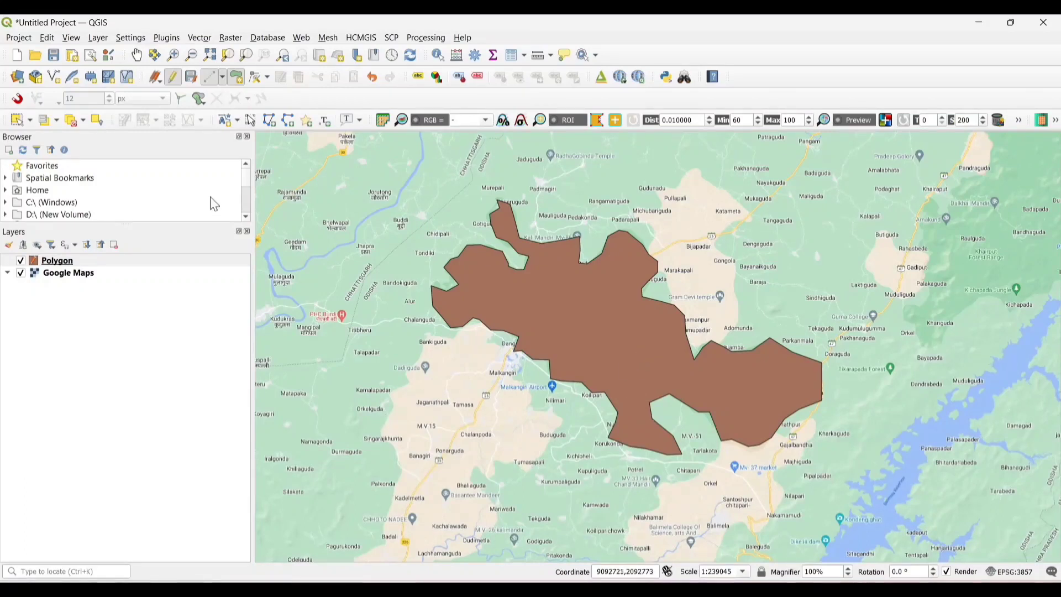
# - Stop editing the Polygon layer and save its edits
pyautogui.click(170, 78)
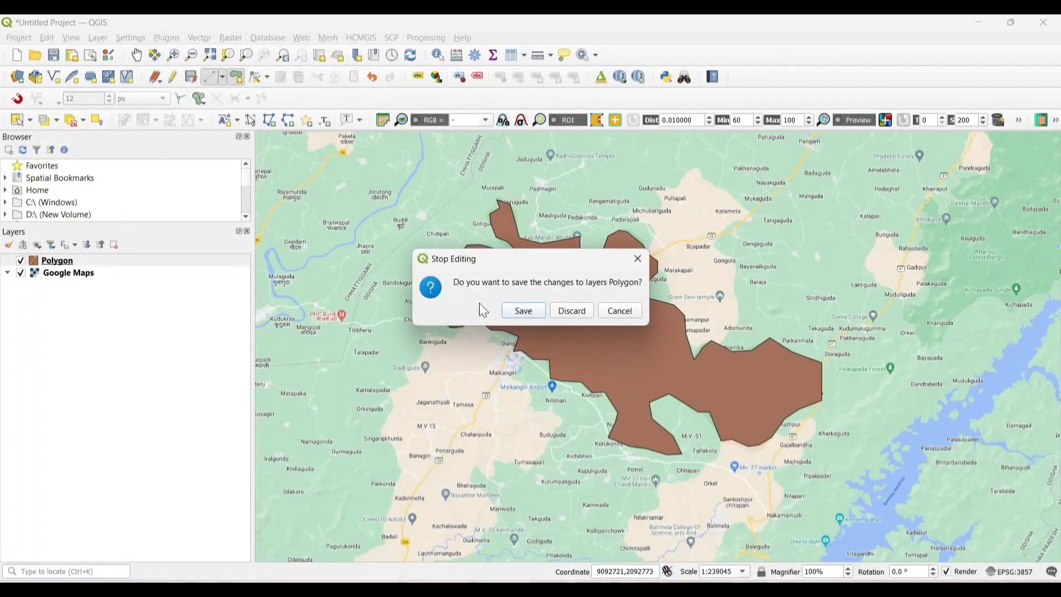
pyautogui.click(526, 311)
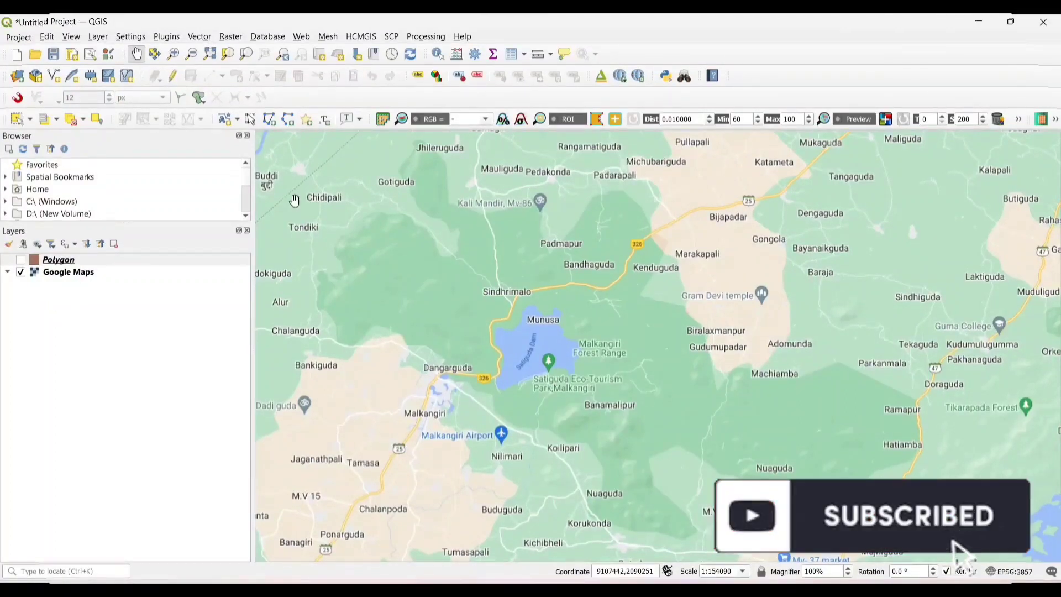
pyautogui.click(98, 37)
pyautogui.moveTo(127, 67)
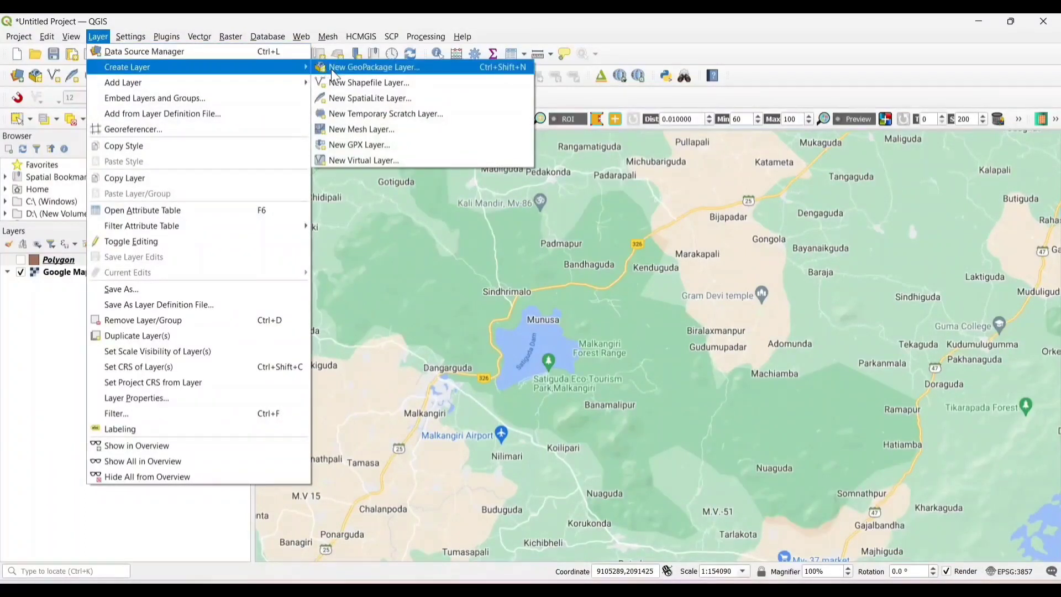
# - Start a new shapefile layer saved as NH.shp
pyautogui.click(335, 84)
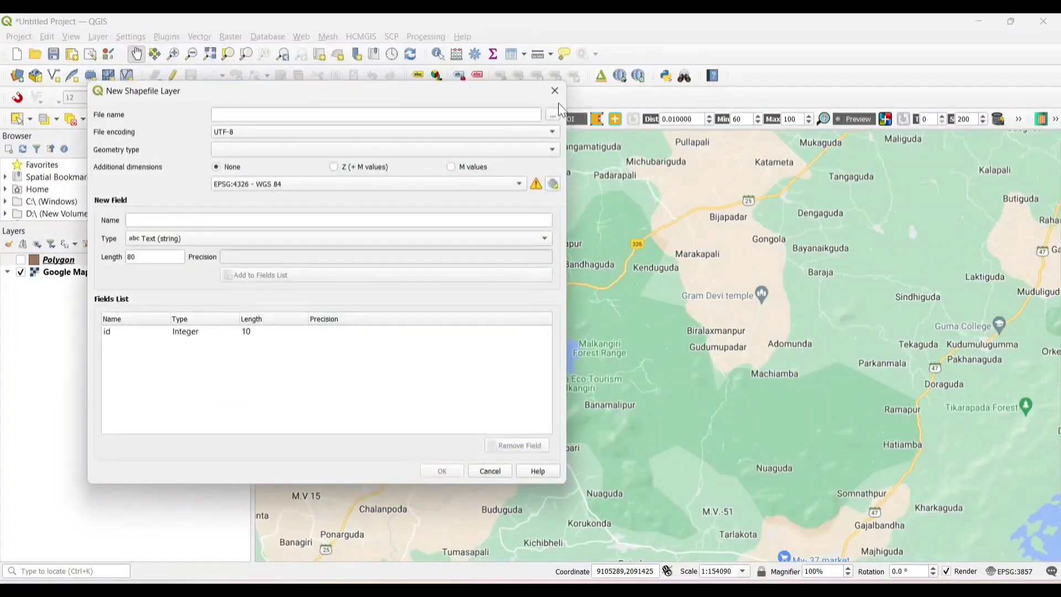
pyautogui.click(553, 115)
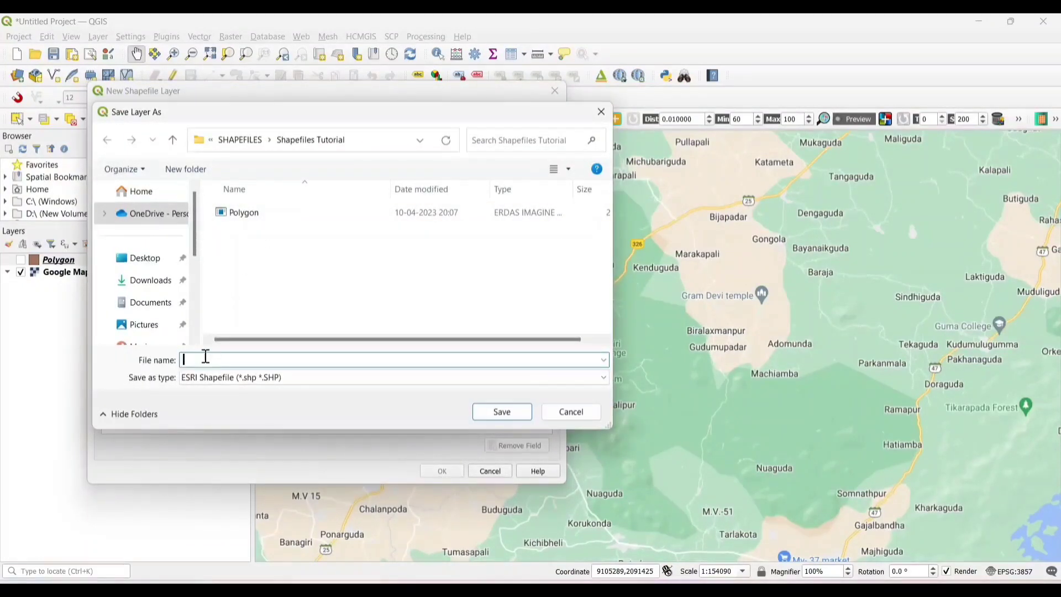
pyautogui.write('N')
pyautogui.write('h')
pyautogui.write('Name')
pyautogui.press('BackSpace')
pyautogui.press('BackSpace')
pyautogui.press('BackSpace')
pyautogui.press('BackSpace')
pyautogui.click(501, 410)
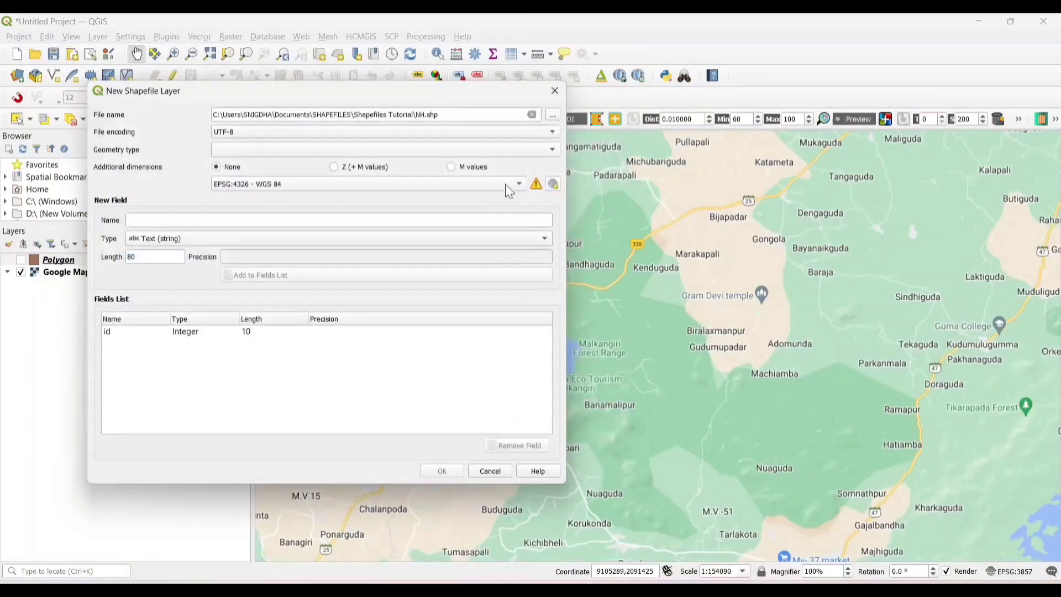
# - Set its geometry to LineString and add an 'NH name' text field
pyautogui.click(540, 151)
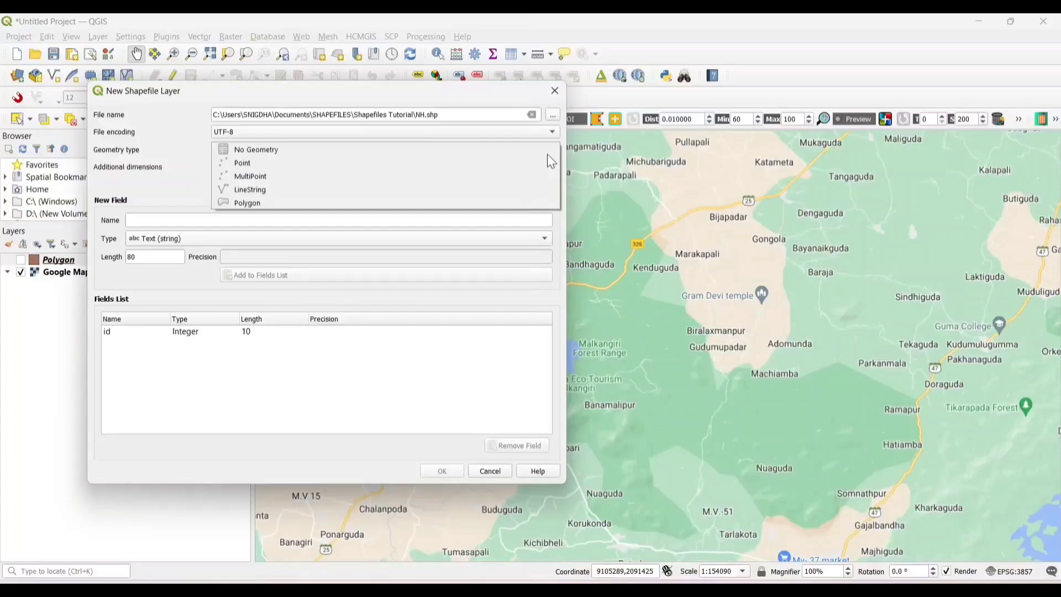
pyautogui.click(470, 190)
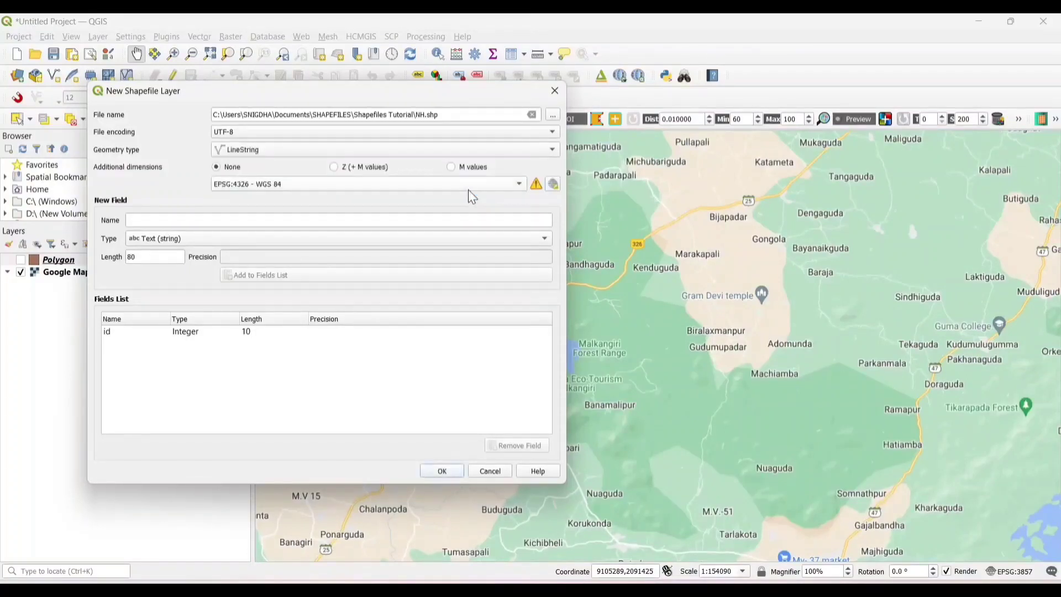
pyautogui.click(388, 223)
pyautogui.write('NH ')
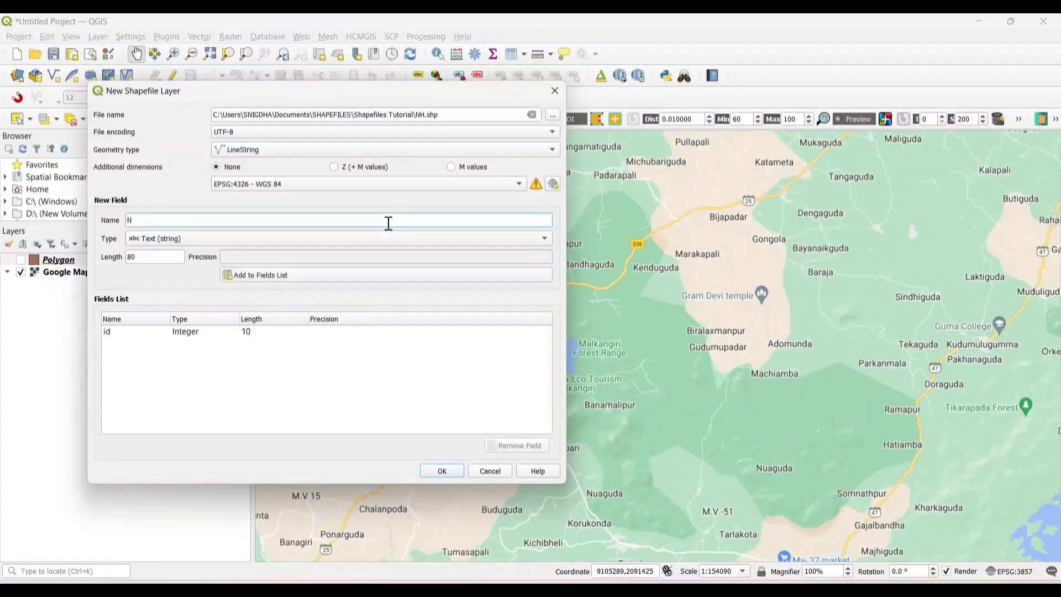
pyautogui.write('name')
pyautogui.click(321, 275)
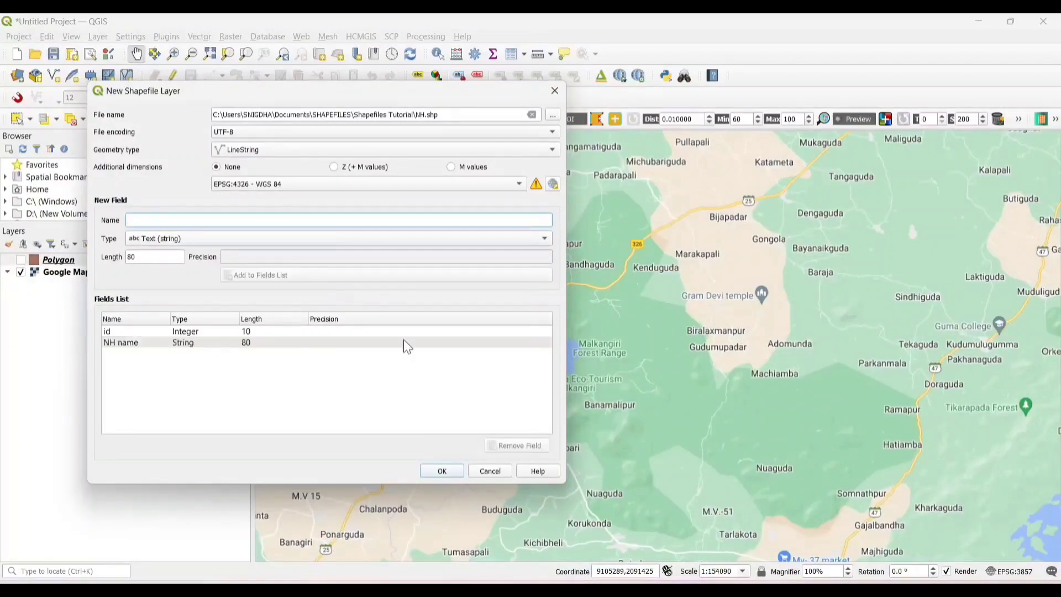
# - Create the NH layer, start editing it with Add Line Feature, and briefly check the Polygon layer
pyautogui.click(448, 471)
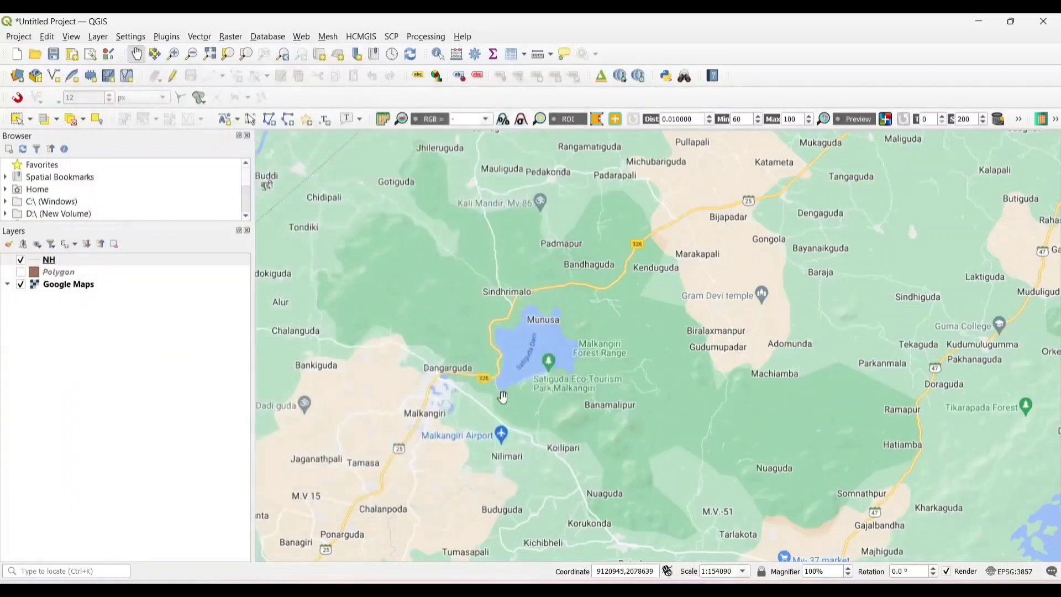
pyautogui.click(173, 76)
pyautogui.click(236, 75)
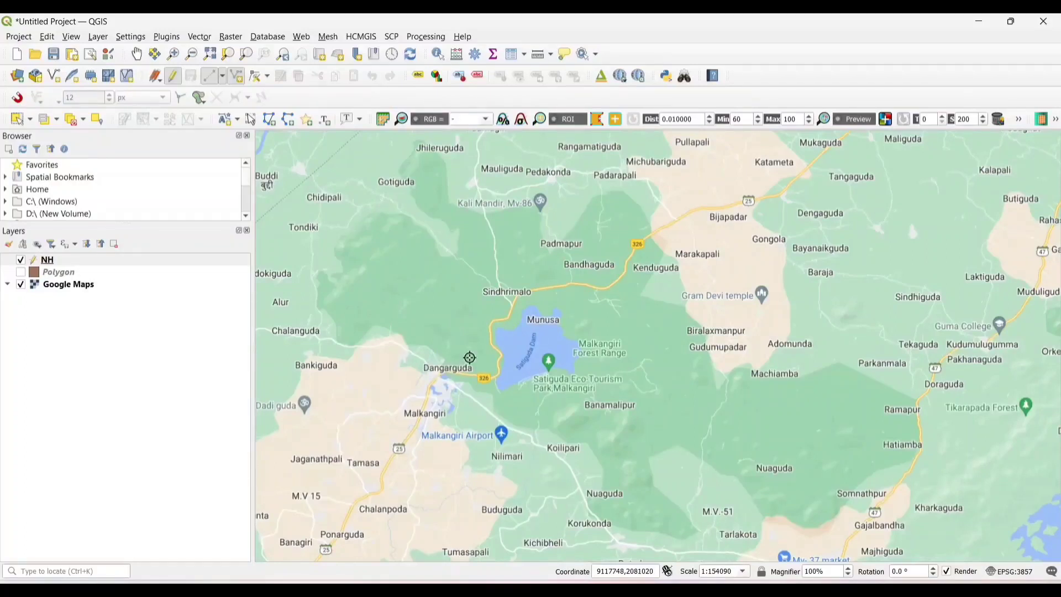
pyautogui.click(21, 272)
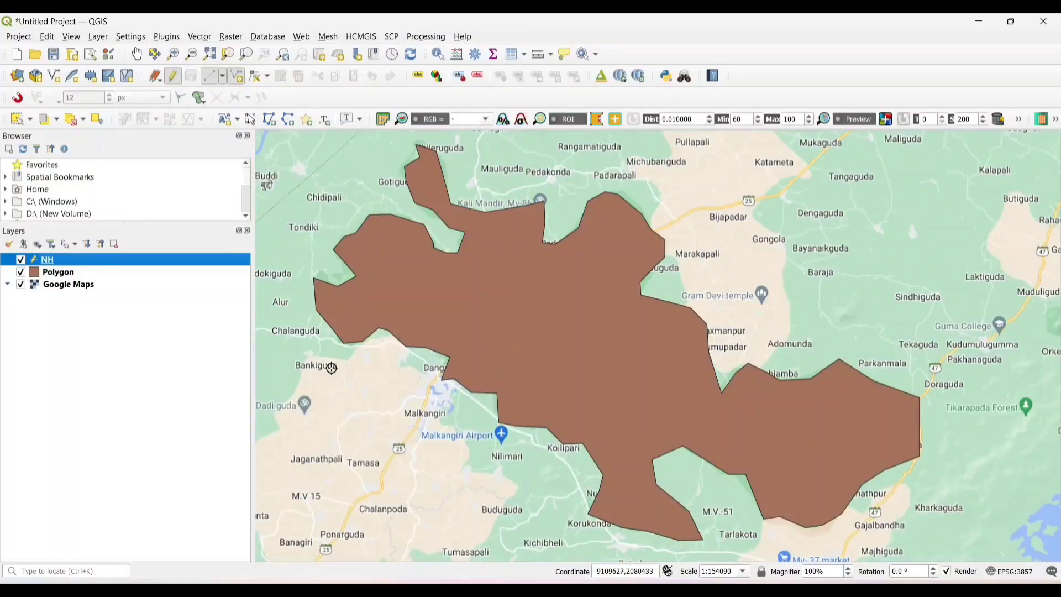
pyautogui.click(446, 370)
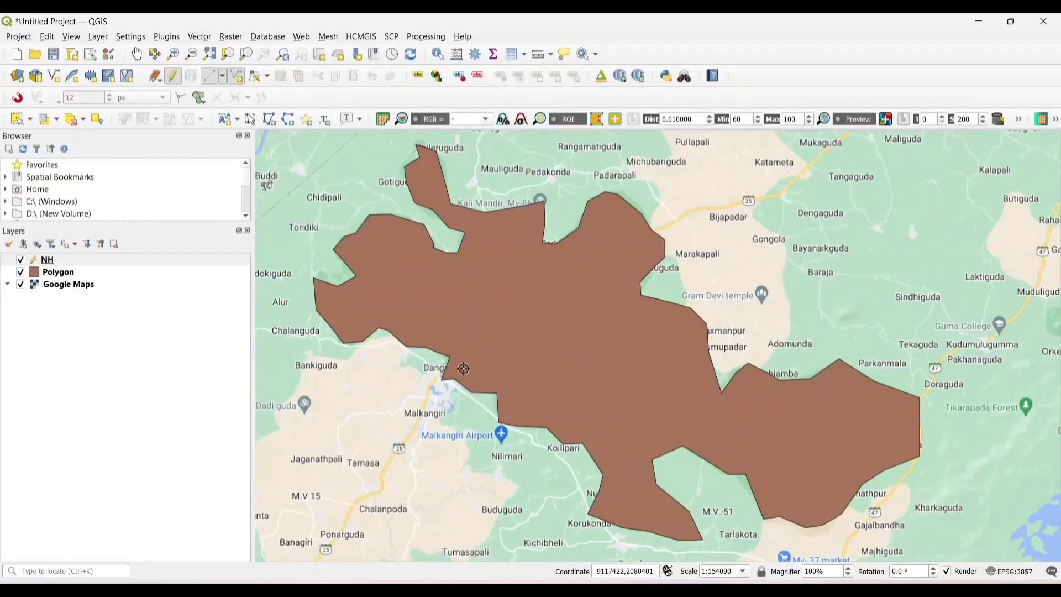
pyautogui.click(21, 274)
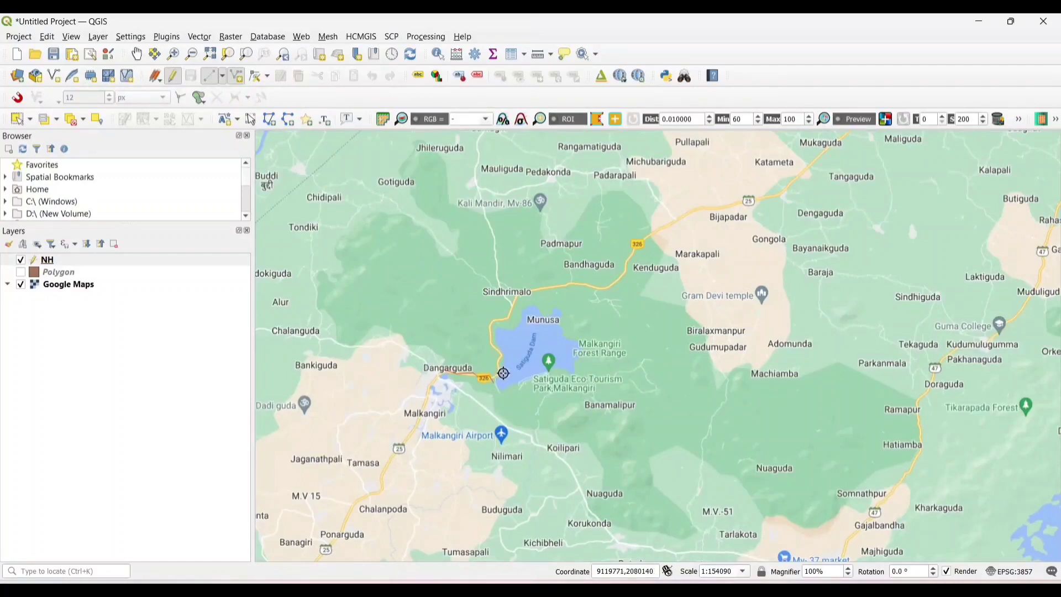
# - Draw the NH line along the road from the reservoir north past Sindhrimalo toward Kenduguda
pyautogui.click(500, 377)
pyautogui.click(503, 355)
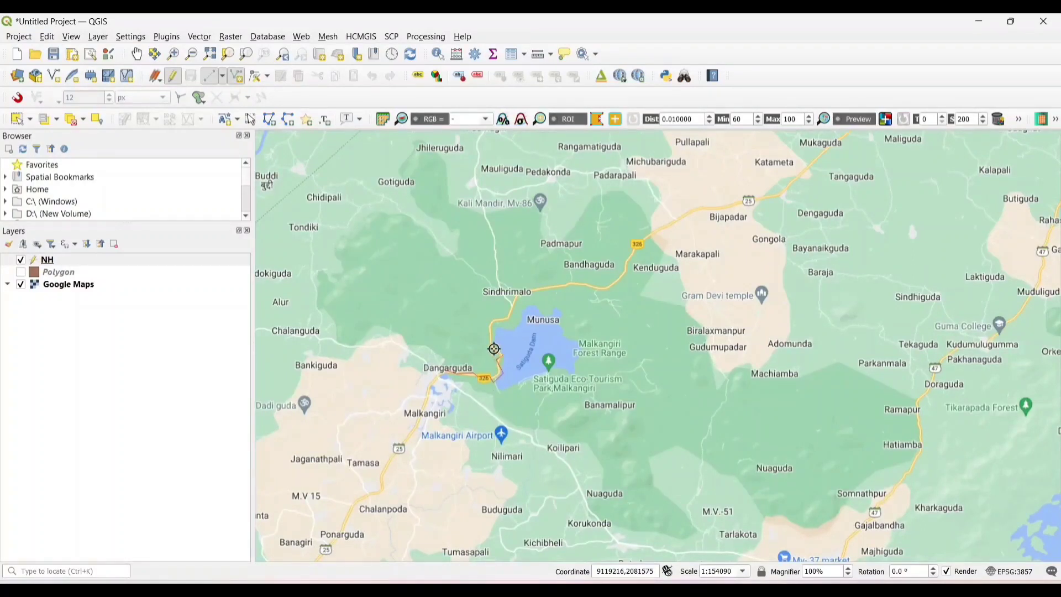
pyautogui.click(494, 349)
pyautogui.click(491, 326)
pyautogui.click(503, 312)
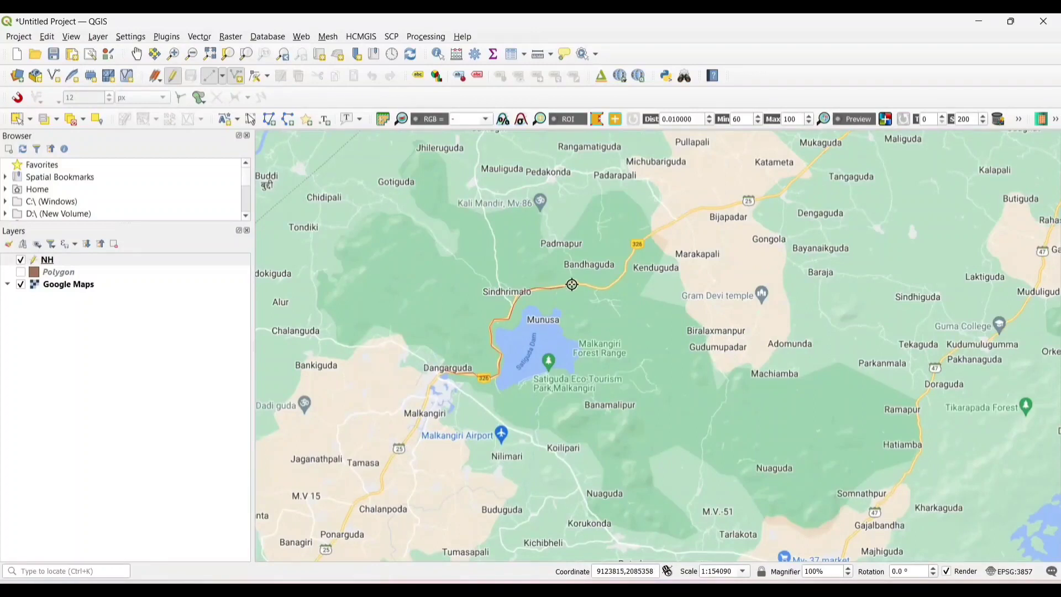
pyautogui.click(608, 287)
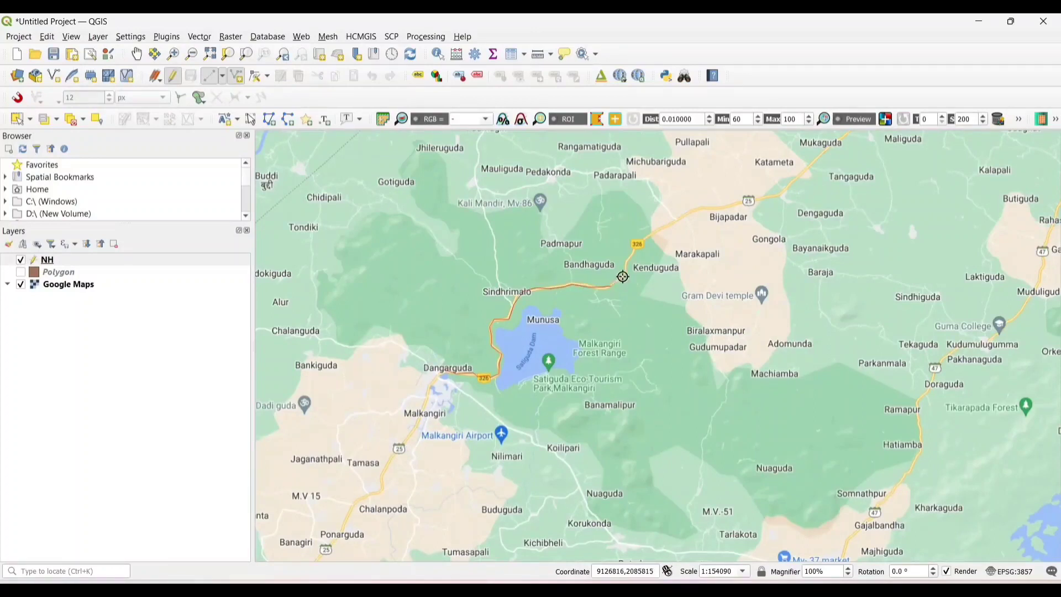
pyautogui.rightClick(650, 234)
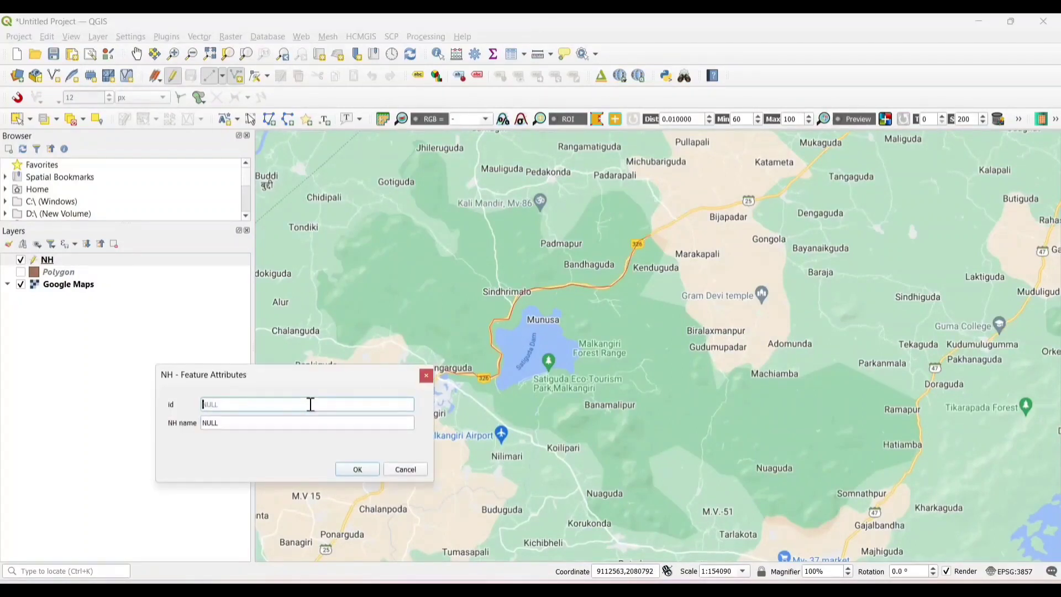
# - Give the new line id 1 and NH name 'NH'
pyautogui.write('1')
pyautogui.click(250, 424)
pyautogui.press('BackSpace')
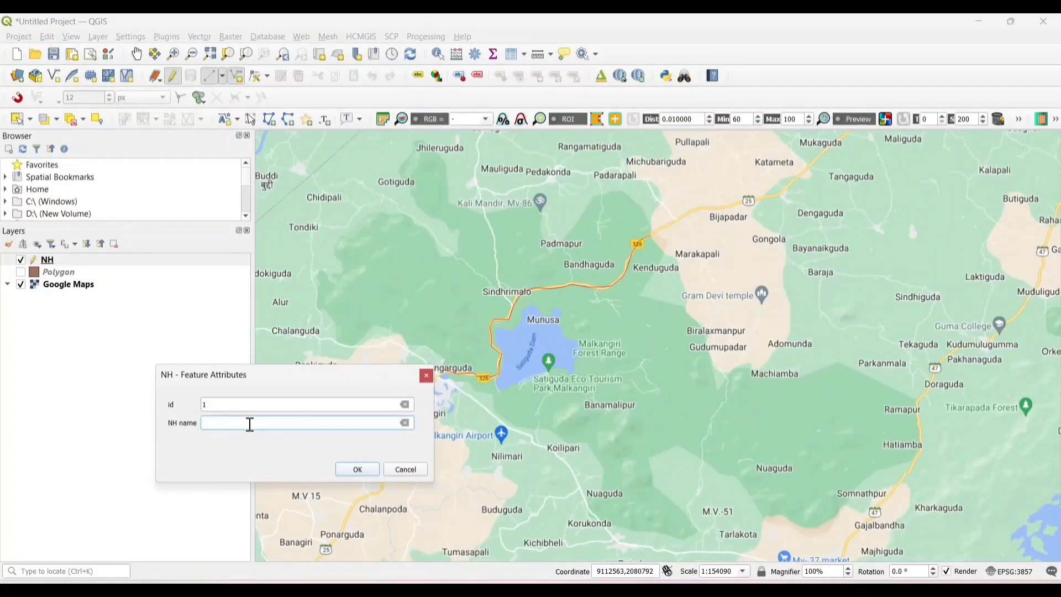
pyautogui.write('NH 1')
pyautogui.click(366, 471)
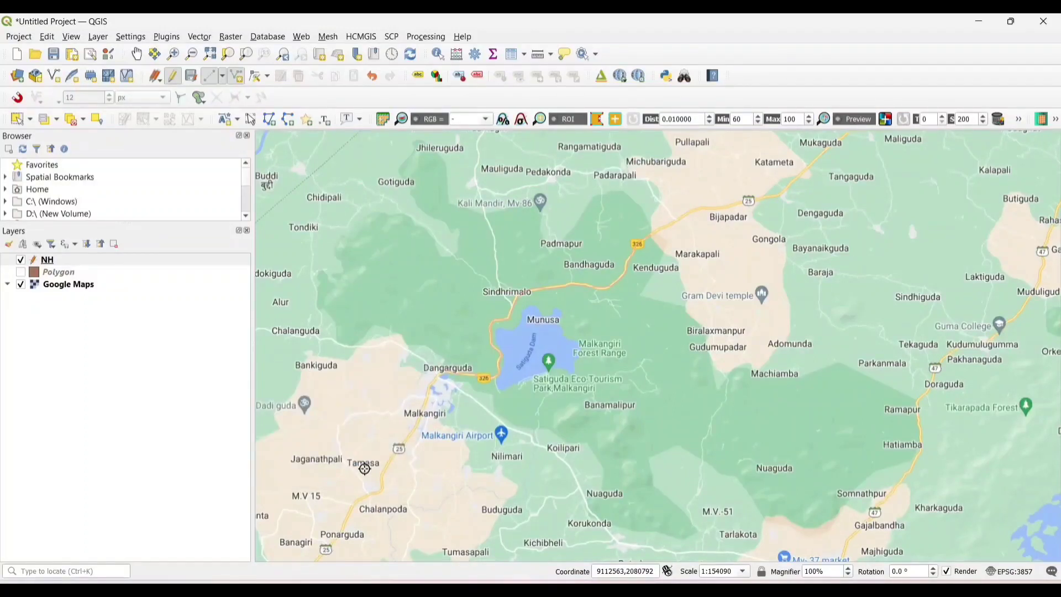
# - Stop editing the NH layer, save its edits, and select it
pyautogui.click(173, 76)
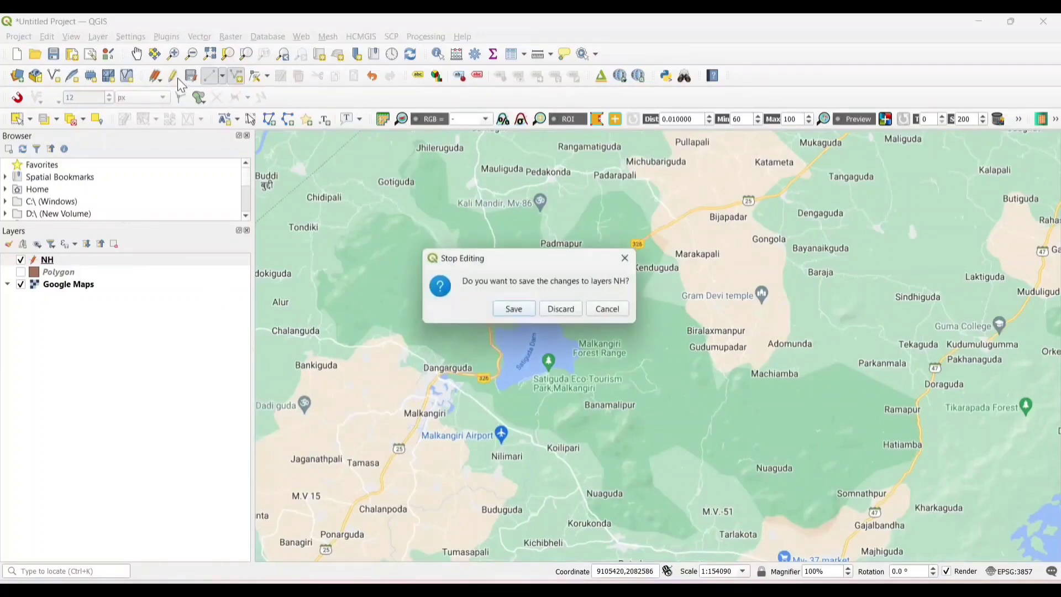
pyautogui.click(508, 307)
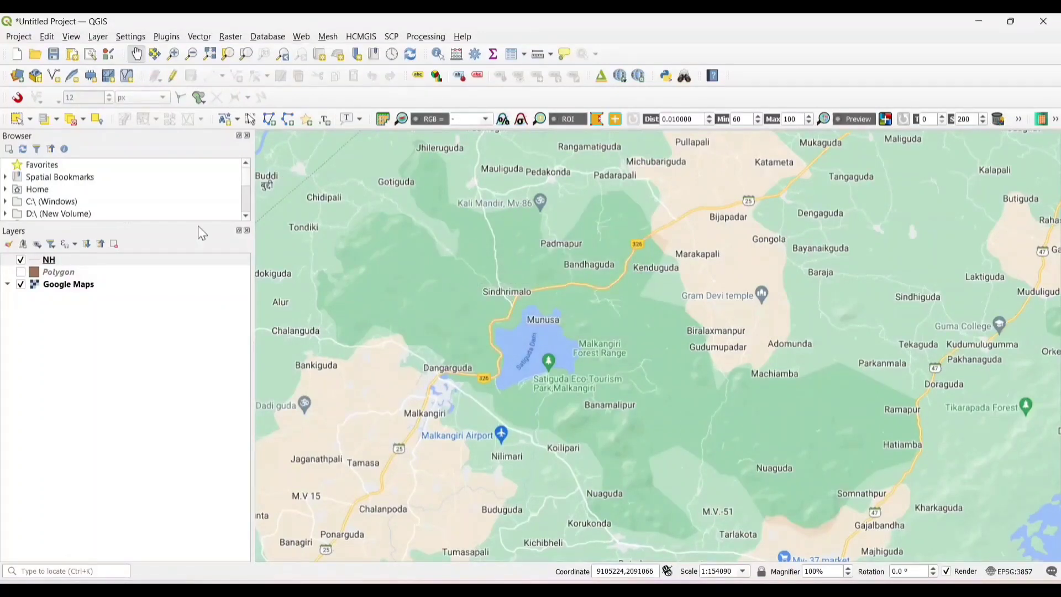
pyautogui.click(166, 259)
pyautogui.click(98, 37)
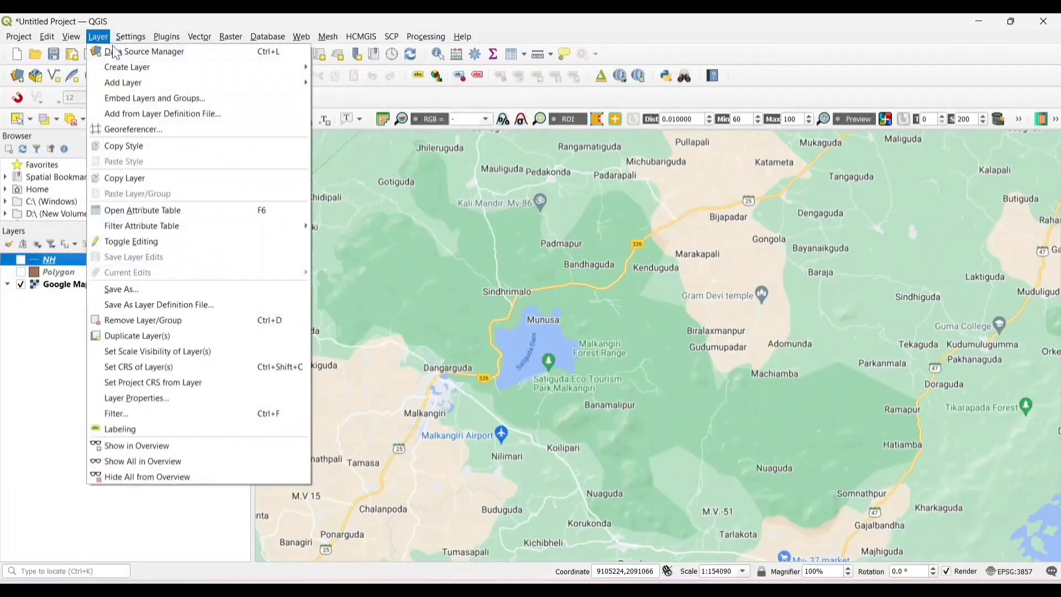
pyautogui.moveTo(127, 68)
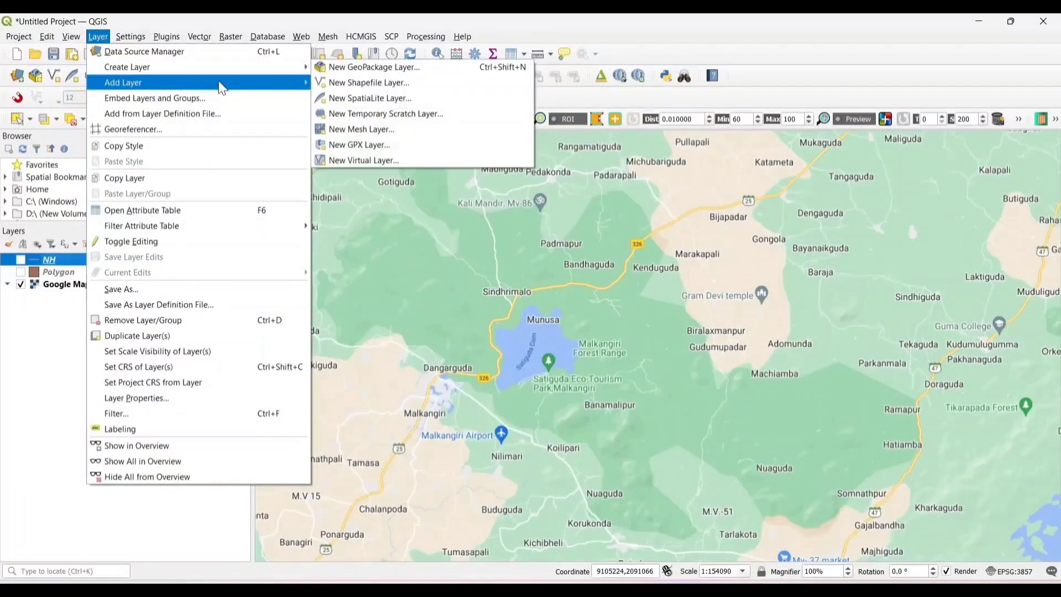
# - Start a new shapefile layer saved as 'Area Name'
pyautogui.click(335, 89)
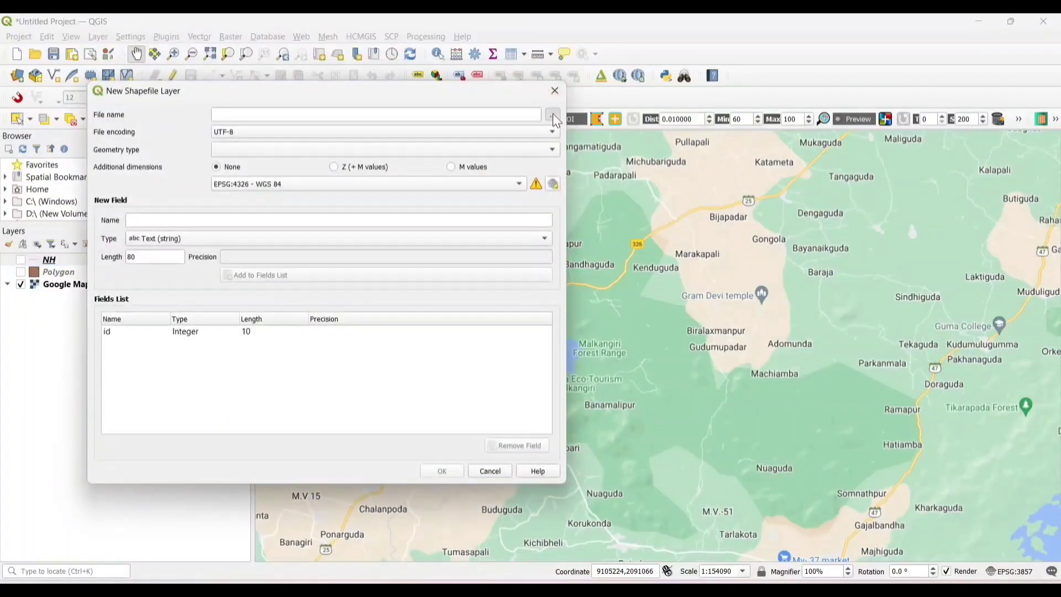
pyautogui.click(553, 115)
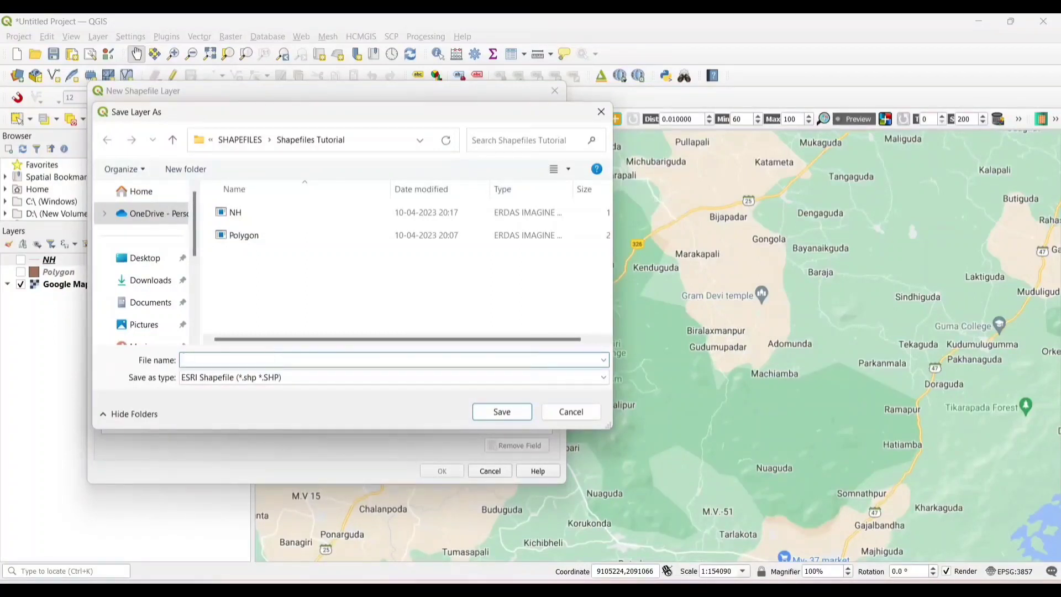
pyautogui.write('Are')
pyautogui.write('a N')
pyautogui.write('ma')
pyautogui.write('e')
pyautogui.press('BackSpace')
pyautogui.press('BackSpace')
pyautogui.press('BackSpace')
pyautogui.press('BackSpace')
pyautogui.write('Nam')
pyautogui.write('e')
pyautogui.click(489, 414)
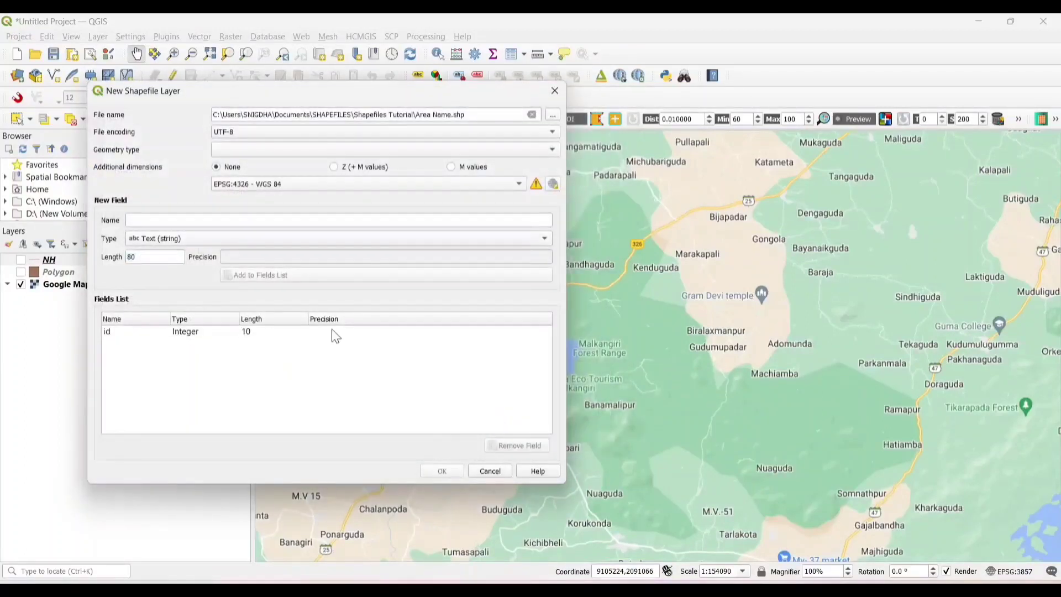
# - Set its geometry to Point, add an 'Area Name' text field, and create it
pyautogui.click(452, 150)
pyautogui.click(293, 165)
pyautogui.click(232, 223)
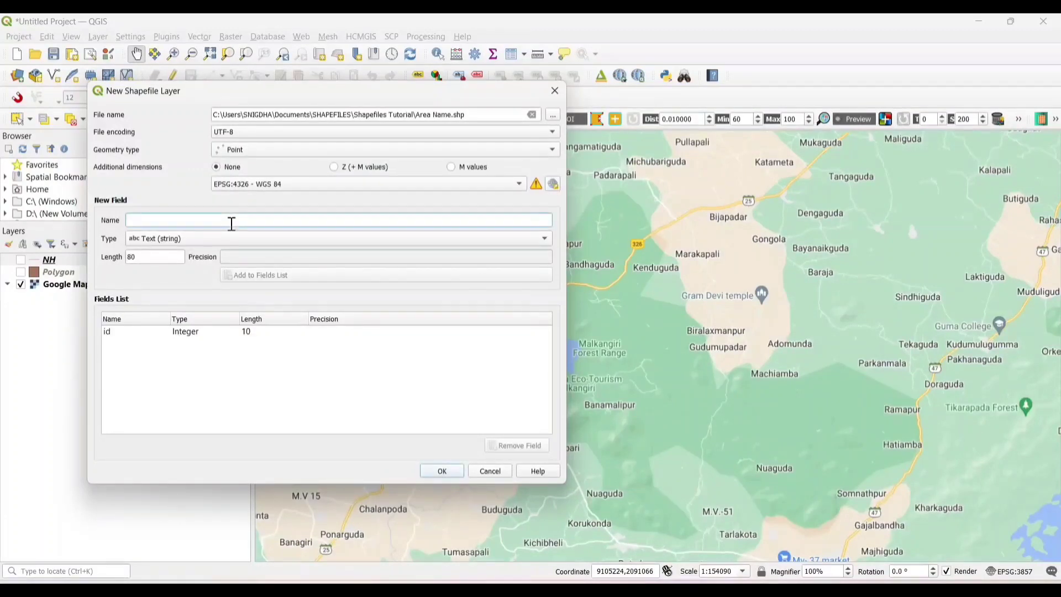
pyautogui.write('A')
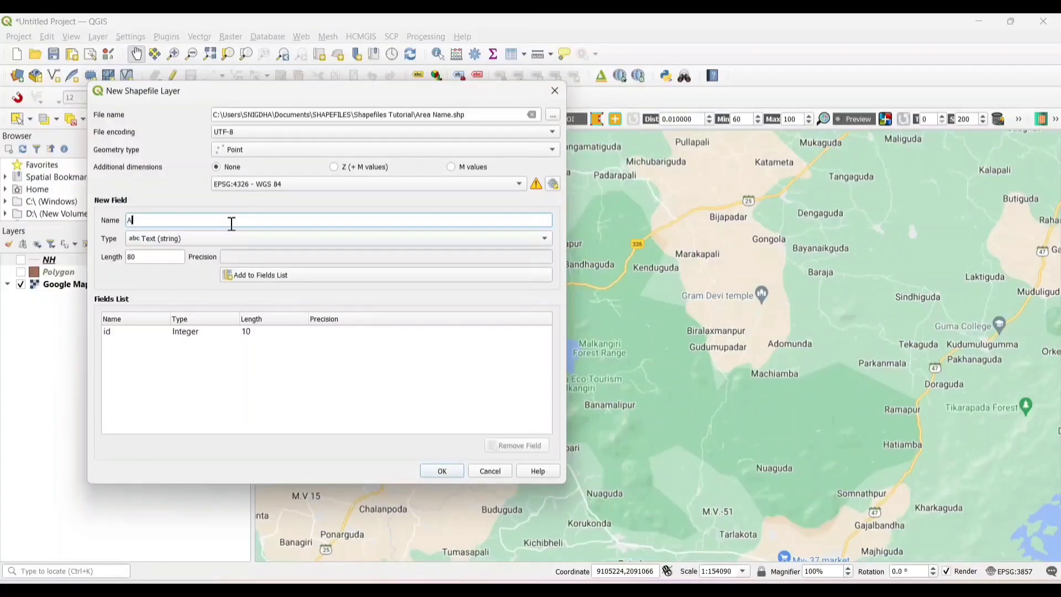
pyautogui.write('rea N')
pyautogui.write('ma')
pyautogui.press('BackSpace')
pyautogui.press('BackSpace')
pyautogui.press('BackSpace')
pyautogui.write('me')
pyautogui.click(231, 273)
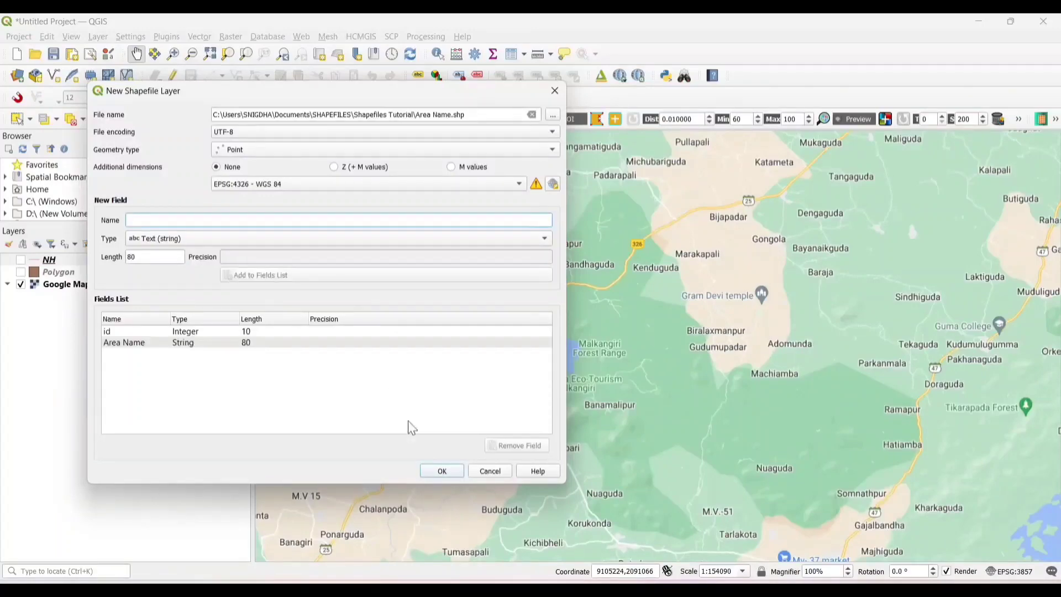
pyautogui.click(442, 472)
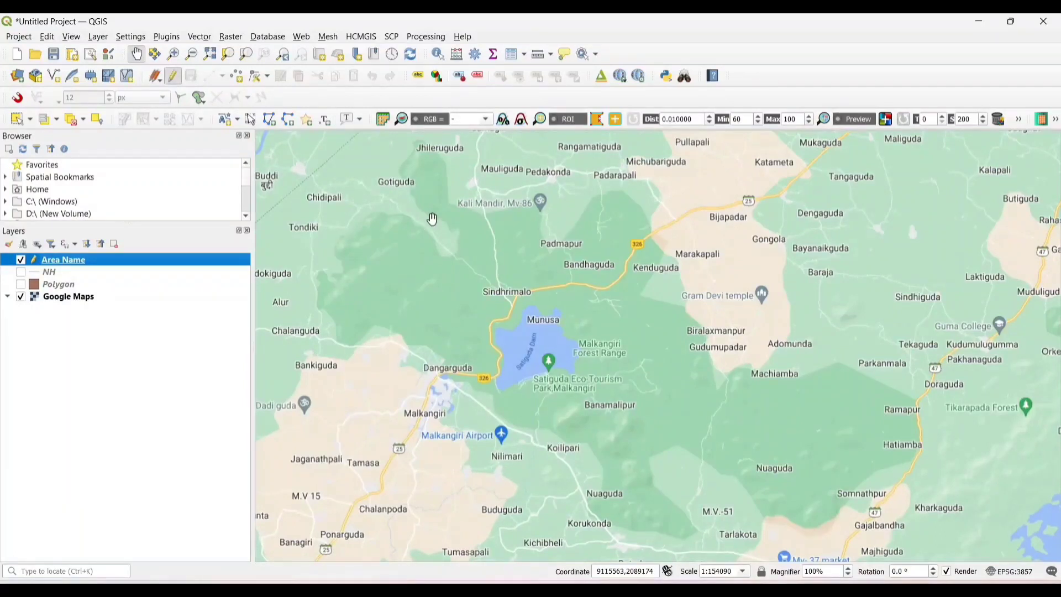
# - Add village point 1 at Jhileruguda to the Area Name layer
pyautogui.click(210, 76)
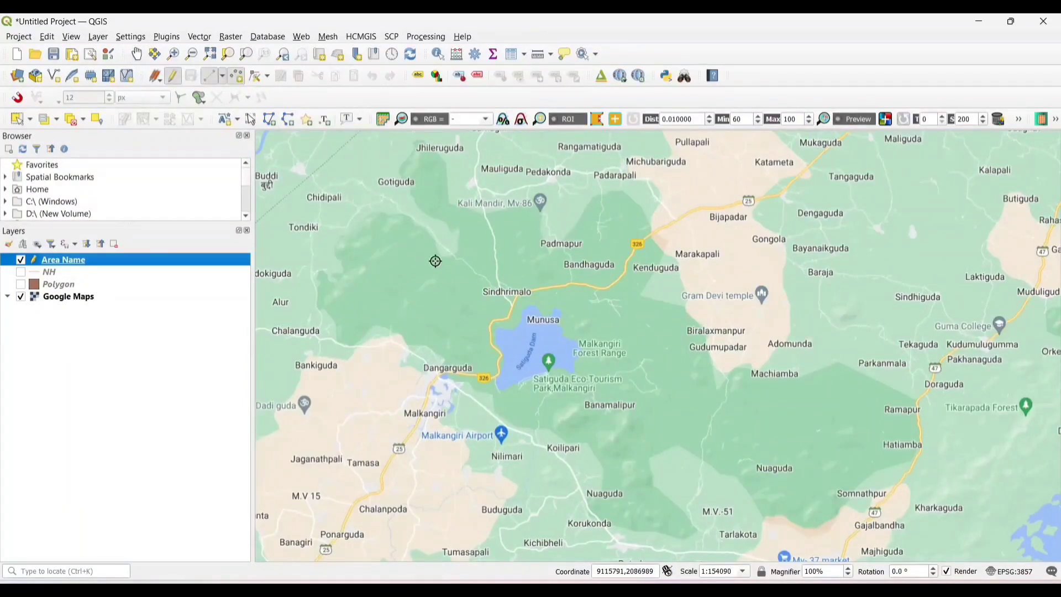
pyautogui.click(429, 152)
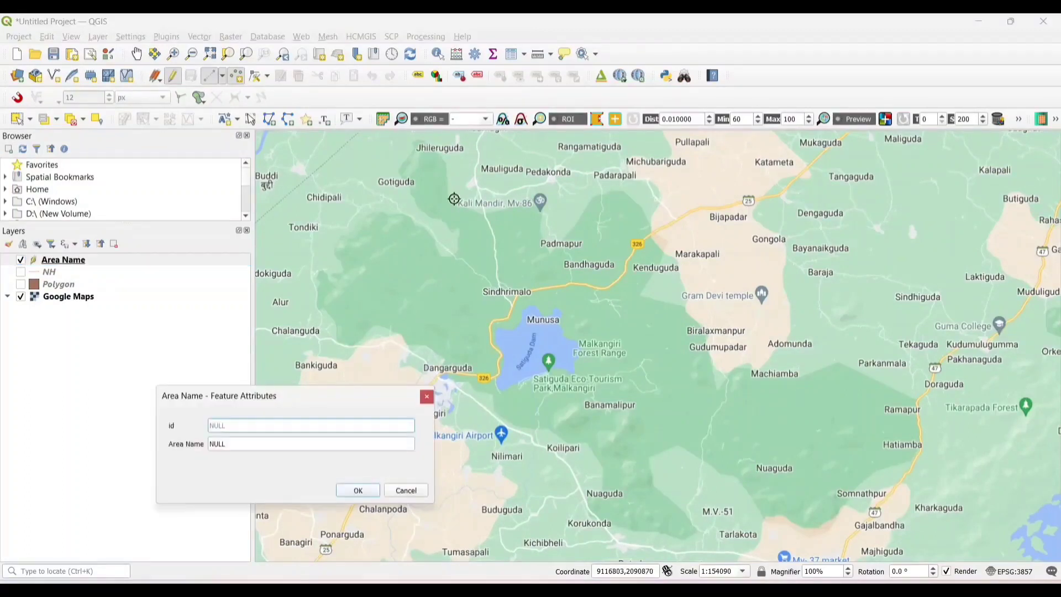
pyautogui.click(366, 422)
pyautogui.write('1')
pyautogui.click(324, 445)
pyautogui.press('BackSpace')
pyautogui.write('Jhil')
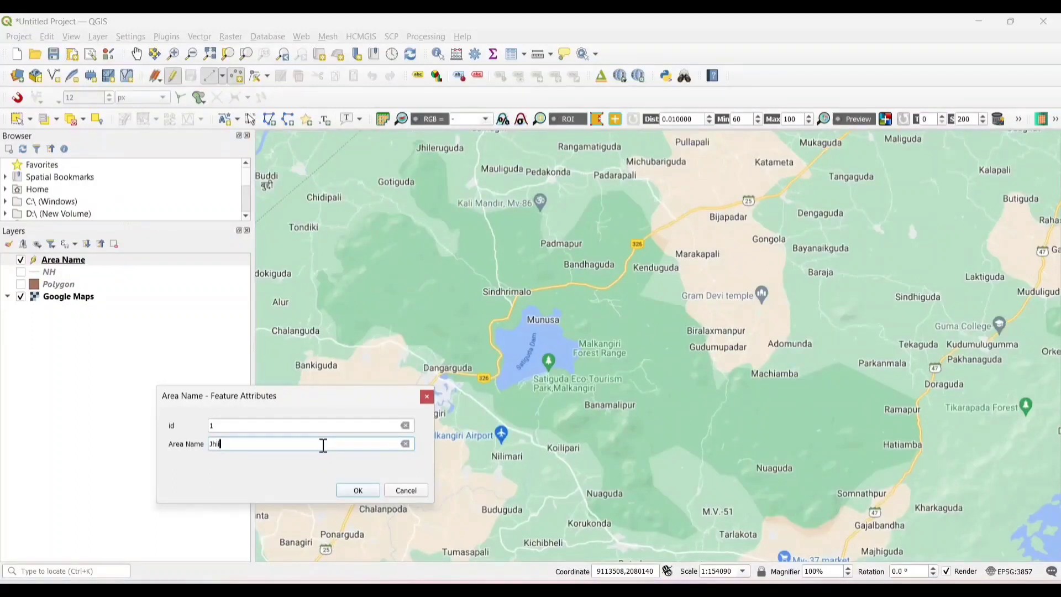
pyautogui.write('ee')
pyautogui.write('ru')
pyautogui.write('da')
pyautogui.click(359, 491)
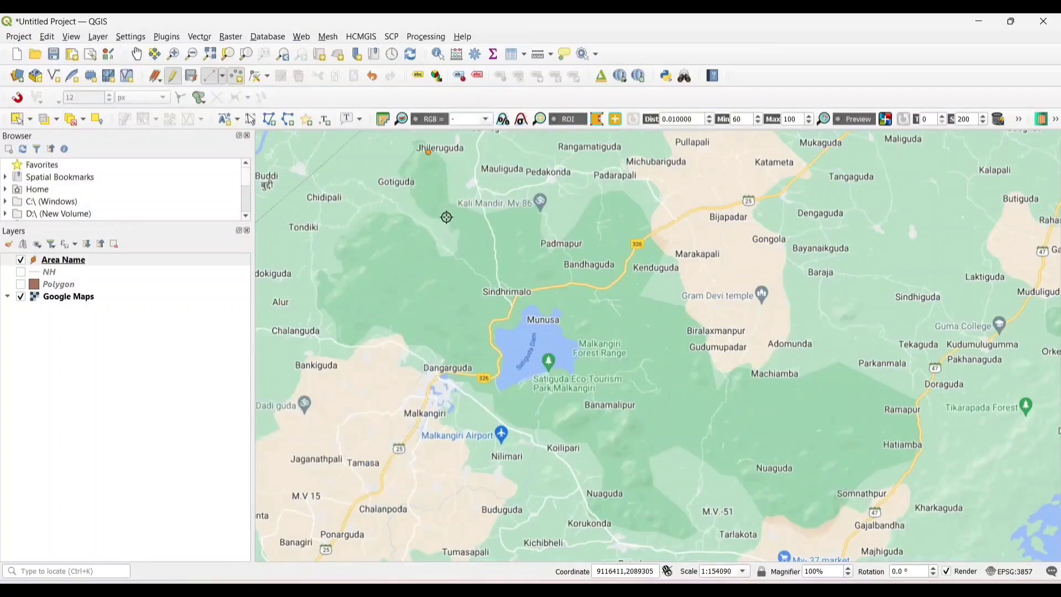
# - Add village points 2 Gotiguda and 3 Padmapur with their area names
pyautogui.click(413, 182)
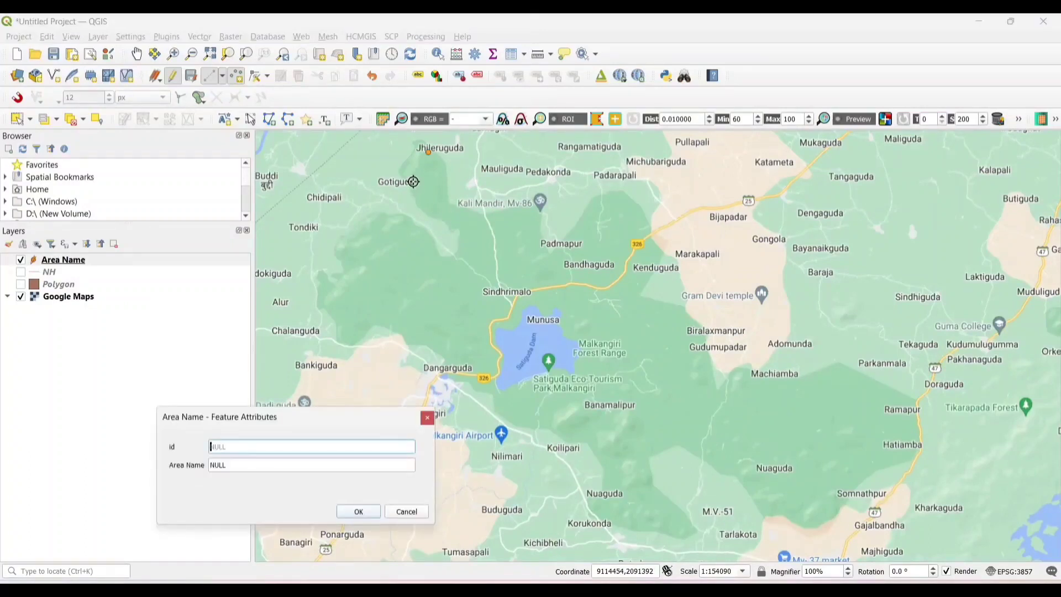
pyautogui.write('2')
pyautogui.click(234, 471)
pyautogui.press('BackSpace')
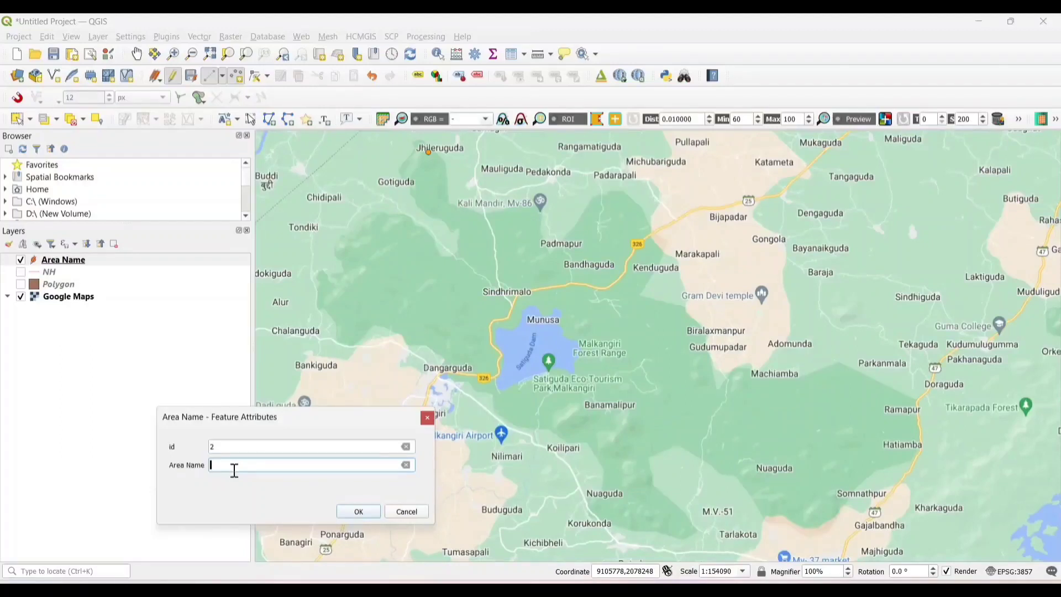
pyautogui.write('Gtiguda')
pyautogui.click(354, 512)
pyautogui.click(564, 247)
pyautogui.write('3')
pyautogui.click(238, 487)
pyautogui.press('BackSpace')
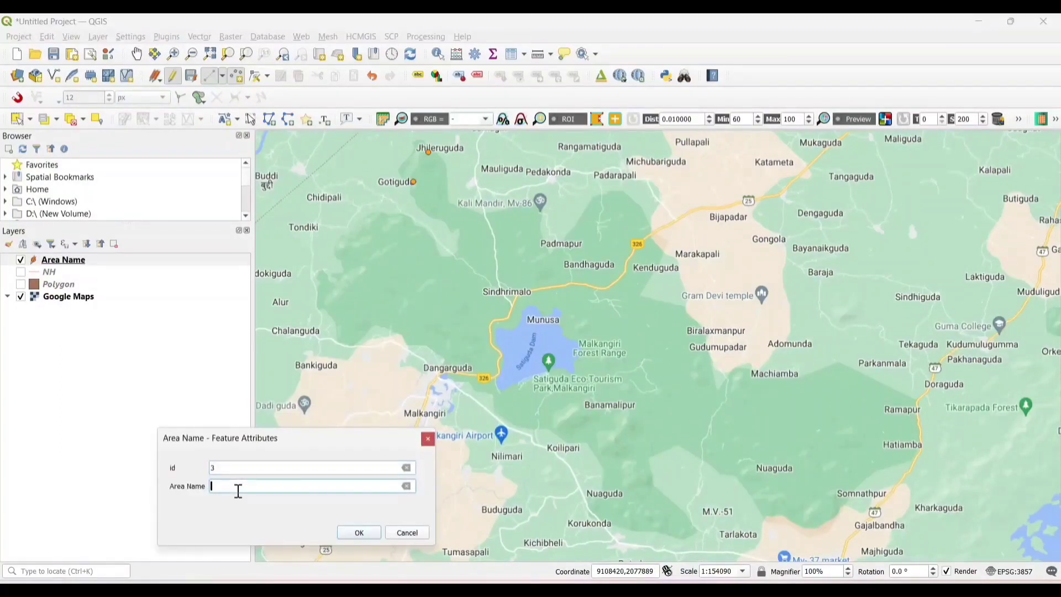
pyautogui.write('Padmapur')
pyautogui.click(359, 532)
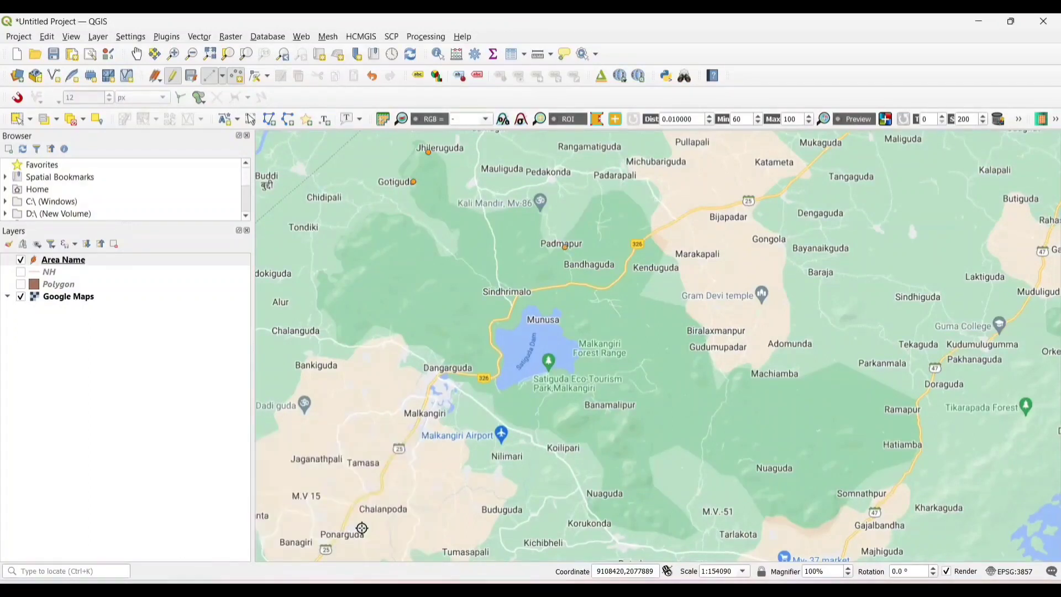
# - Add village points 4 Bandhaguda and 5 Kenduguda with their area names
pyautogui.click(590, 270)
pyautogui.write('4')
pyautogui.click(254, 507)
pyautogui.press('BackSpace')
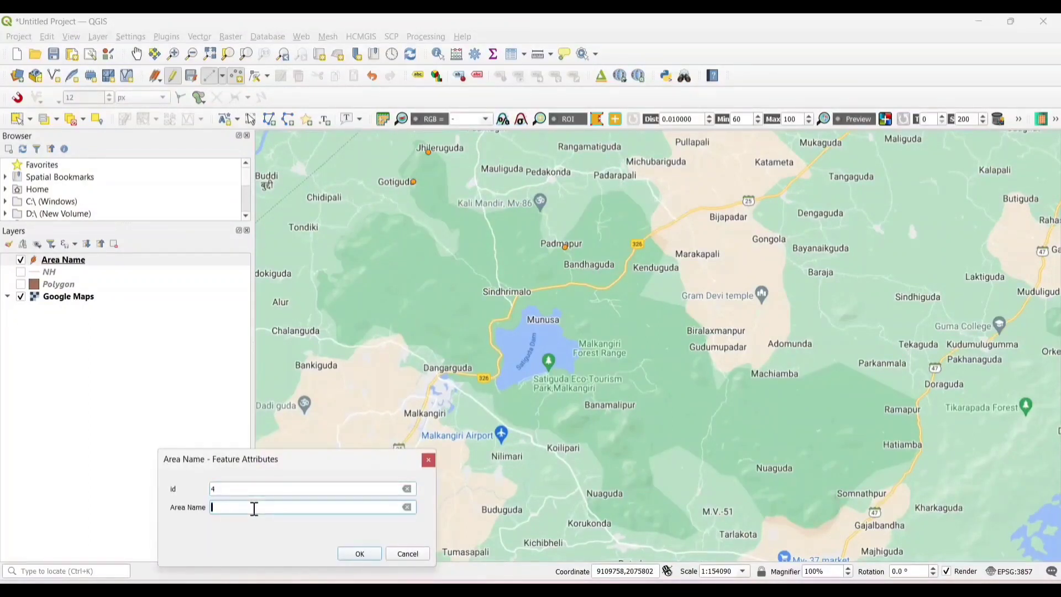
pyautogui.write('Bandhagud')
pyautogui.click(359, 553)
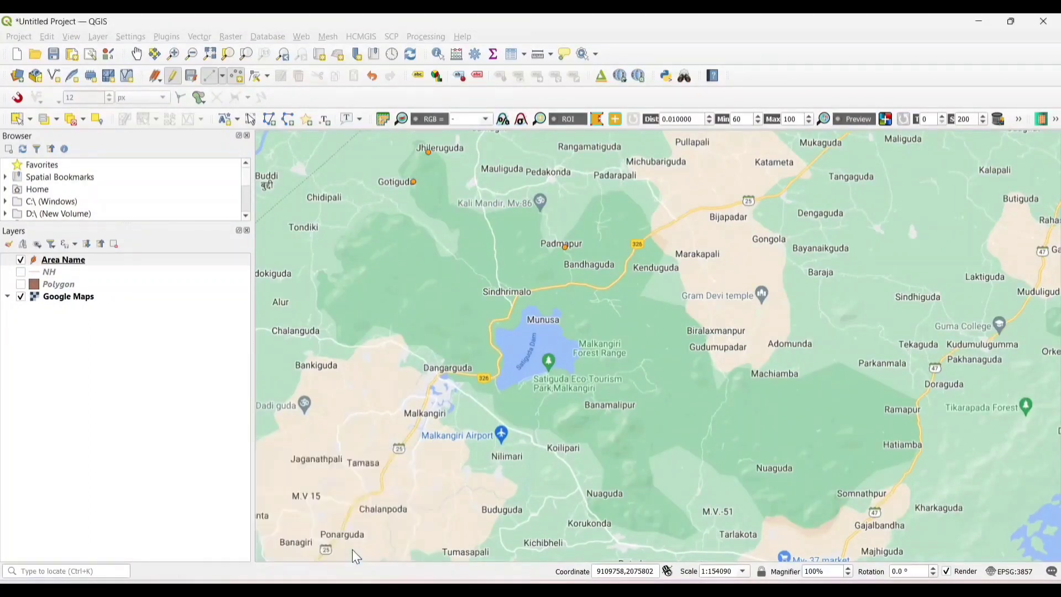
pyautogui.click(643, 262)
pyautogui.write('5')
pyautogui.click(234, 531)
pyautogui.write('Ke')
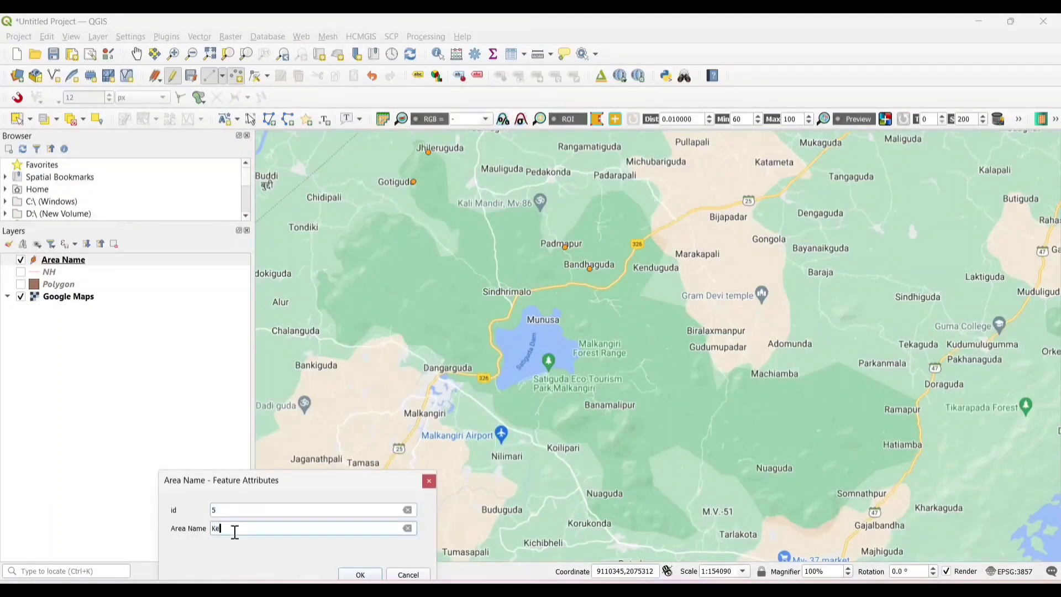
pyautogui.write('nduguda')
pyautogui.click(360, 574)
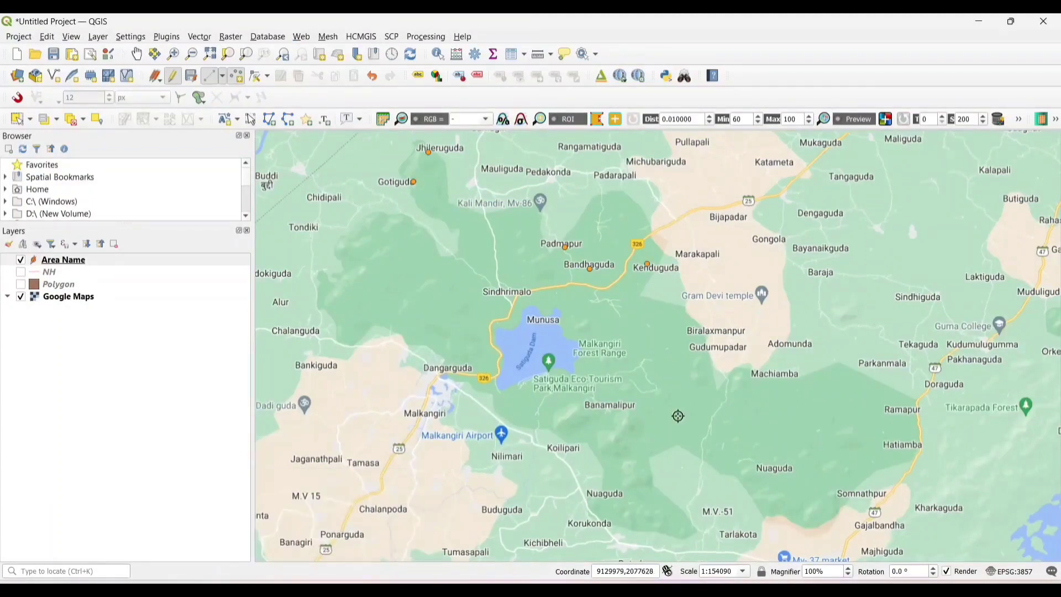
# - Add village points Sindhrimalo and Dangarguda with their area names
pyautogui.click(500, 287)
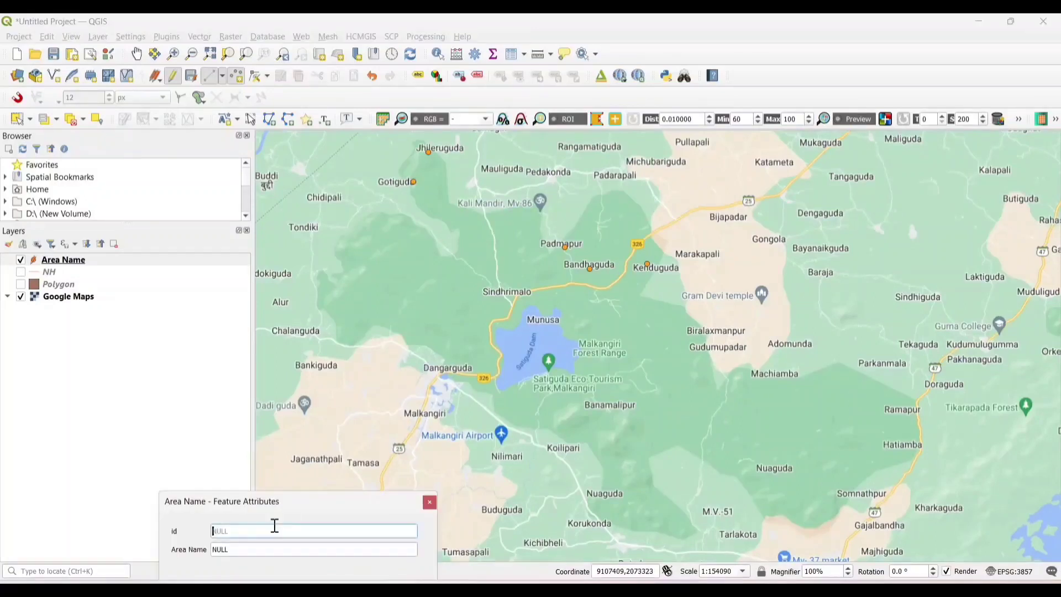
pyautogui.write('6')
pyautogui.moveTo(299, 503); pyautogui.dragTo(281, 349)
pyautogui.click(212, 400)
pyautogui.write('Sindh')
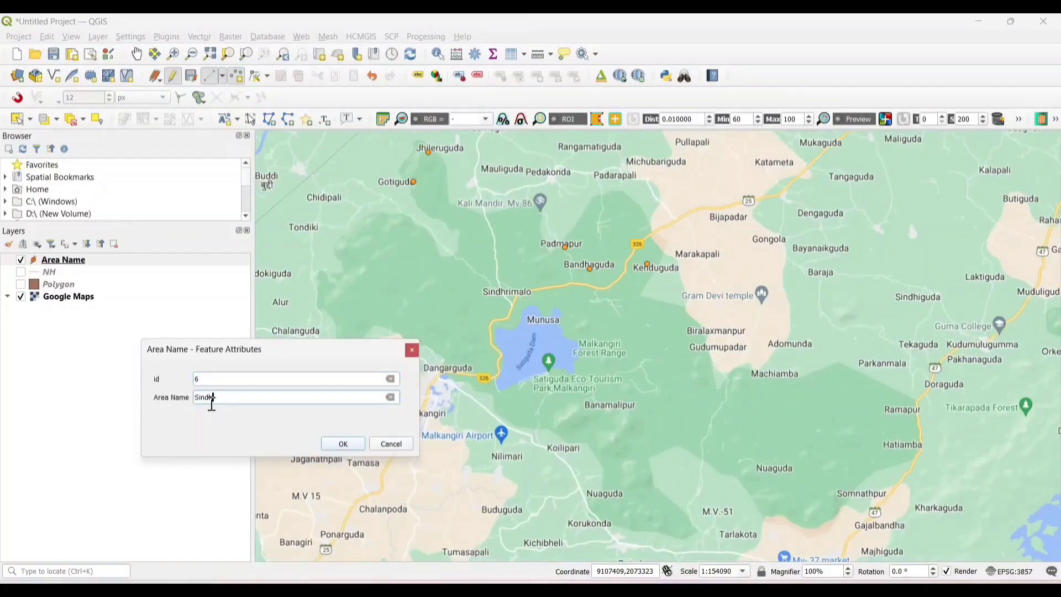
pyautogui.write('rimalo')
pyautogui.press('Return')
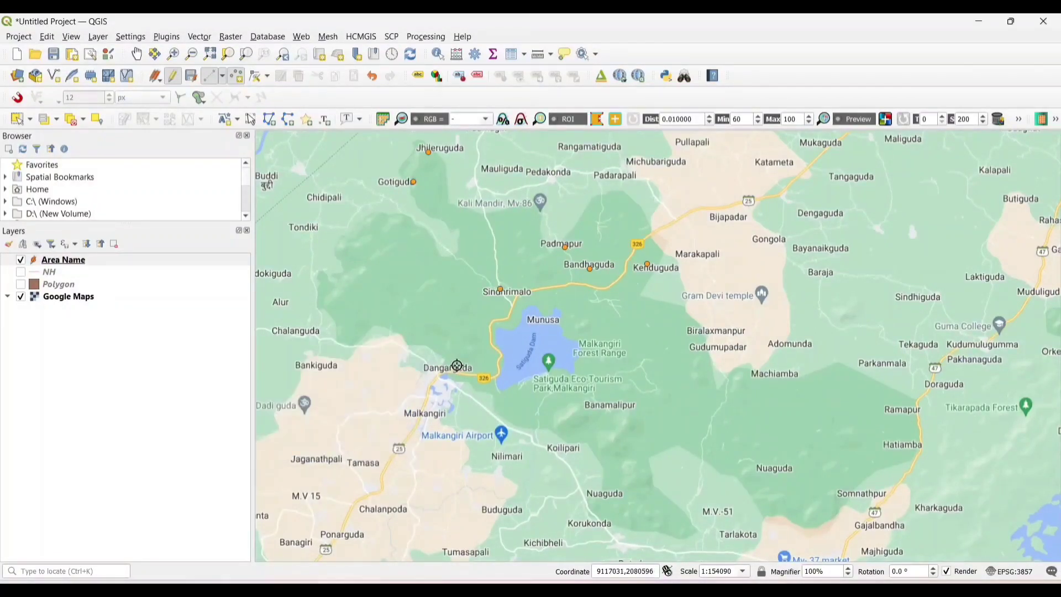
pyautogui.click(458, 366)
pyautogui.click(230, 417)
pyautogui.write('Da')
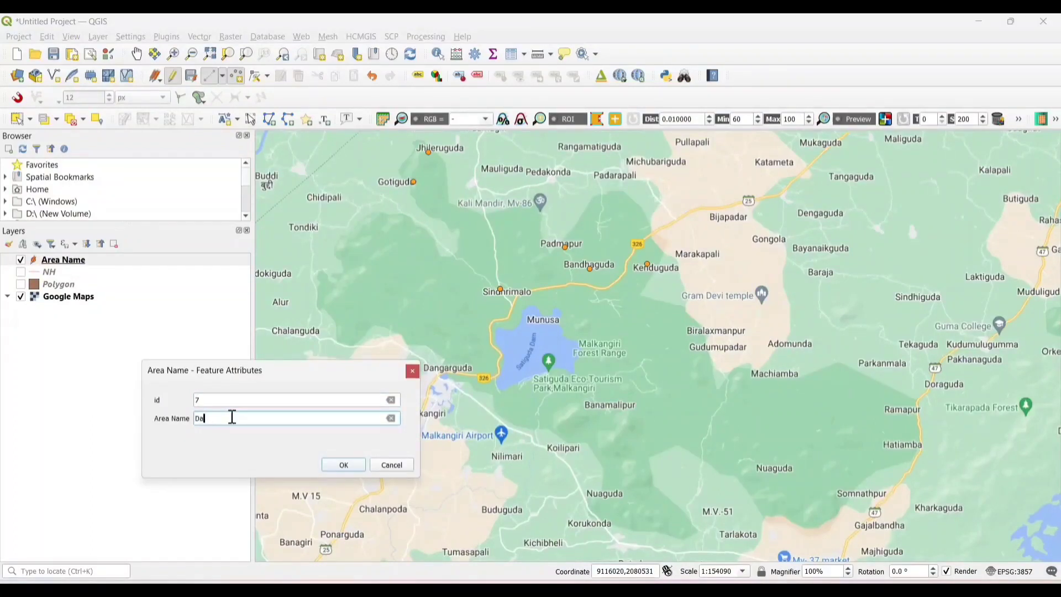
pyautogui.write('ngarguda')
pyautogui.click(341, 465)
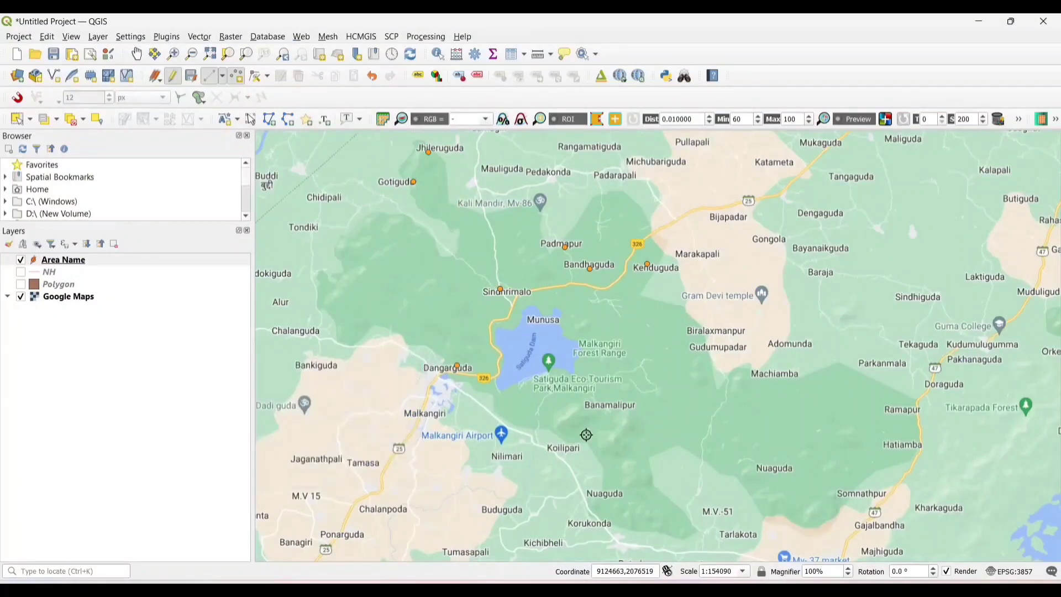
# - Add village points Banamalipur and Nuaguda
pyautogui.click(614, 402)
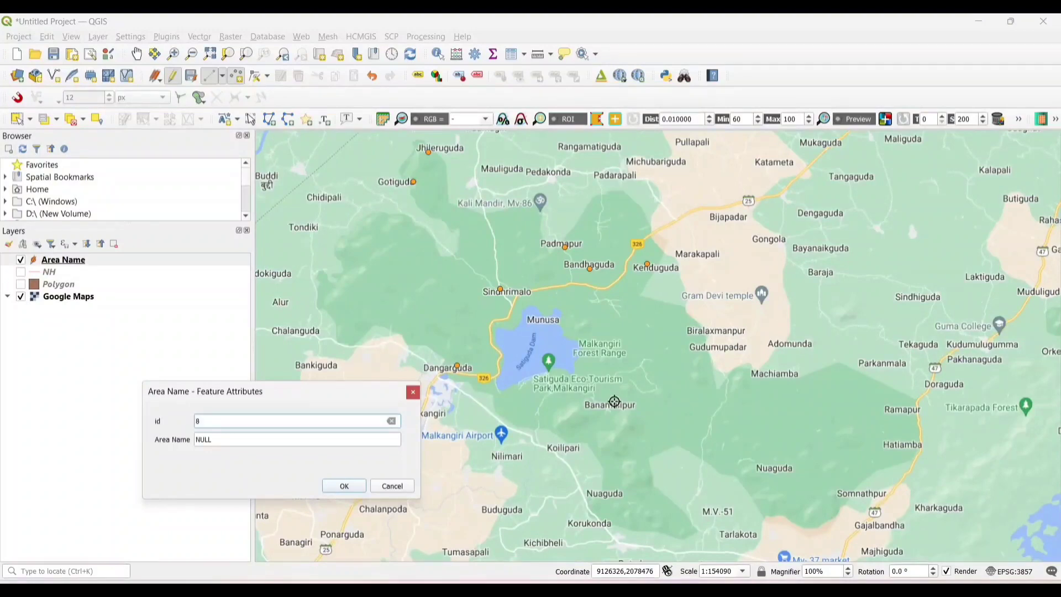
pyautogui.click(355, 438)
pyautogui.press('BackSpace')
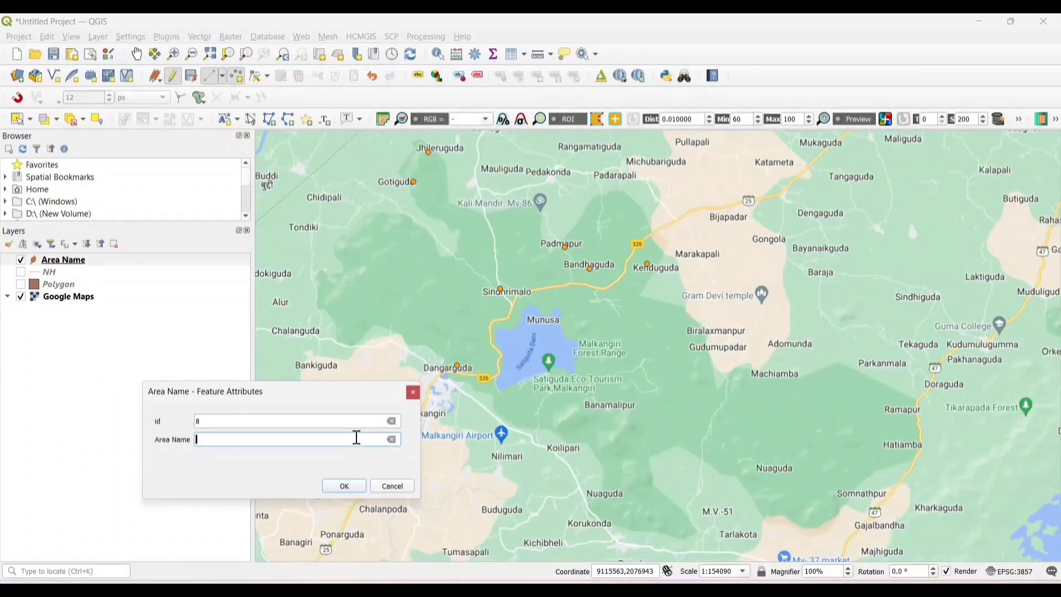
pyautogui.write('Banamalipur')
pyautogui.press('Return')
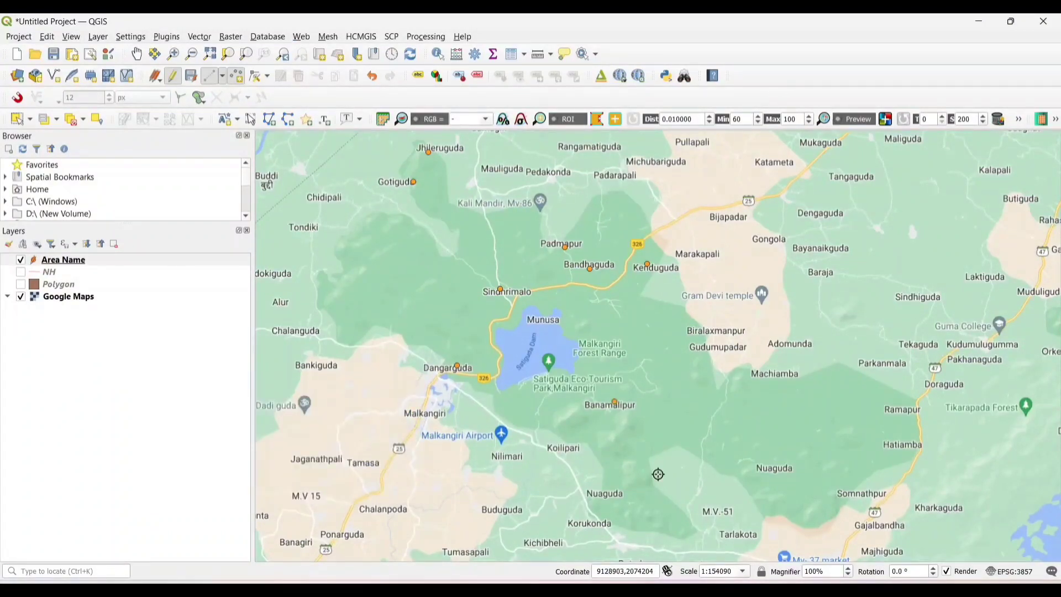
pyautogui.click(615, 492)
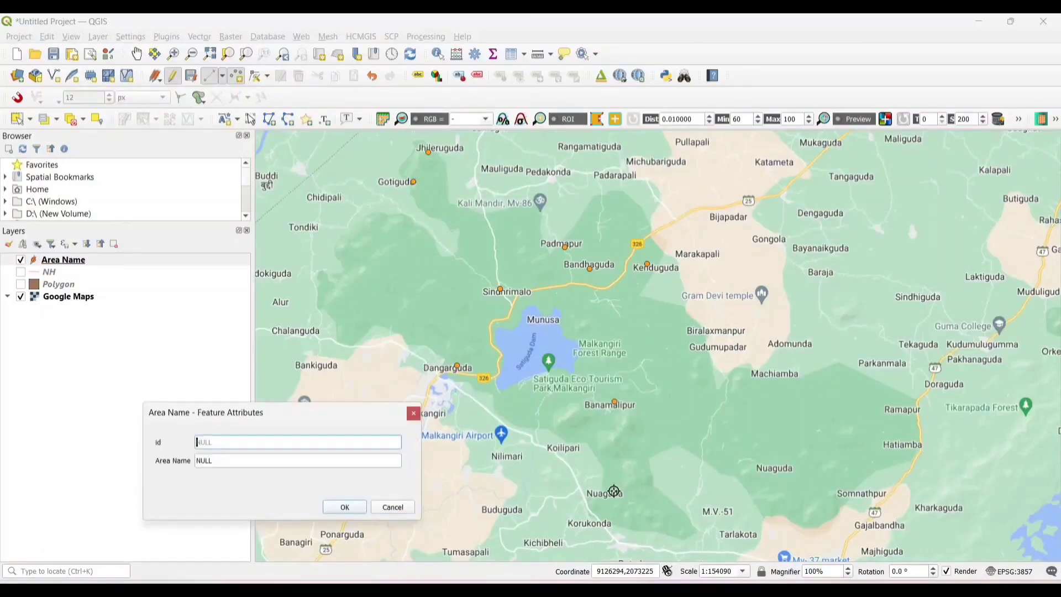
pyautogui.write('10')
pyautogui.click(390, 461)
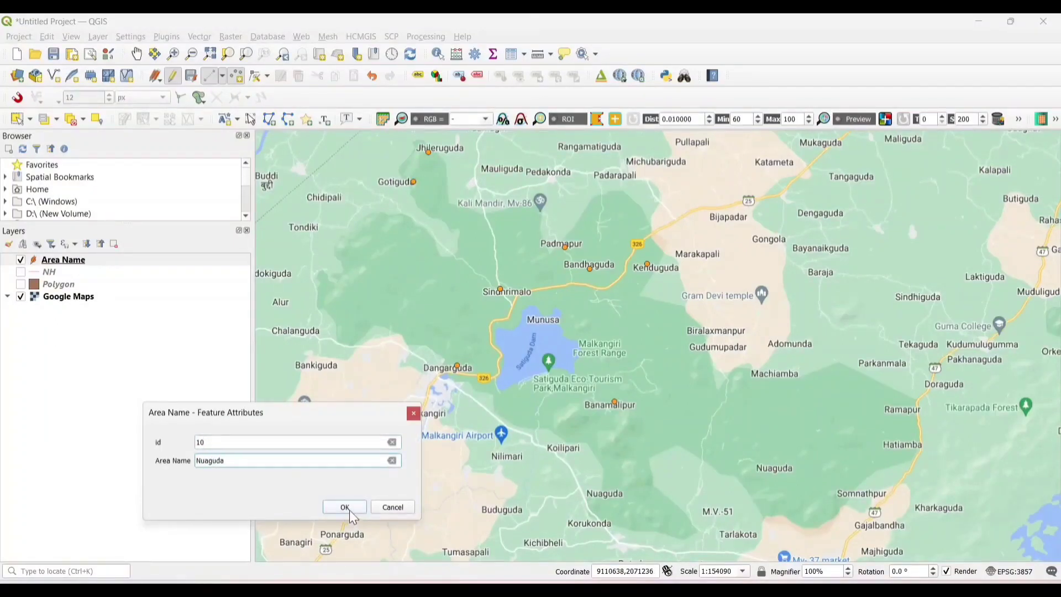
pyautogui.click(346, 507)
# - Add Ramapur, Hatiamba and Machiamba points, then stop editing and save the village edits
pyautogui.click(903, 408)
pyautogui.click(355, 484)
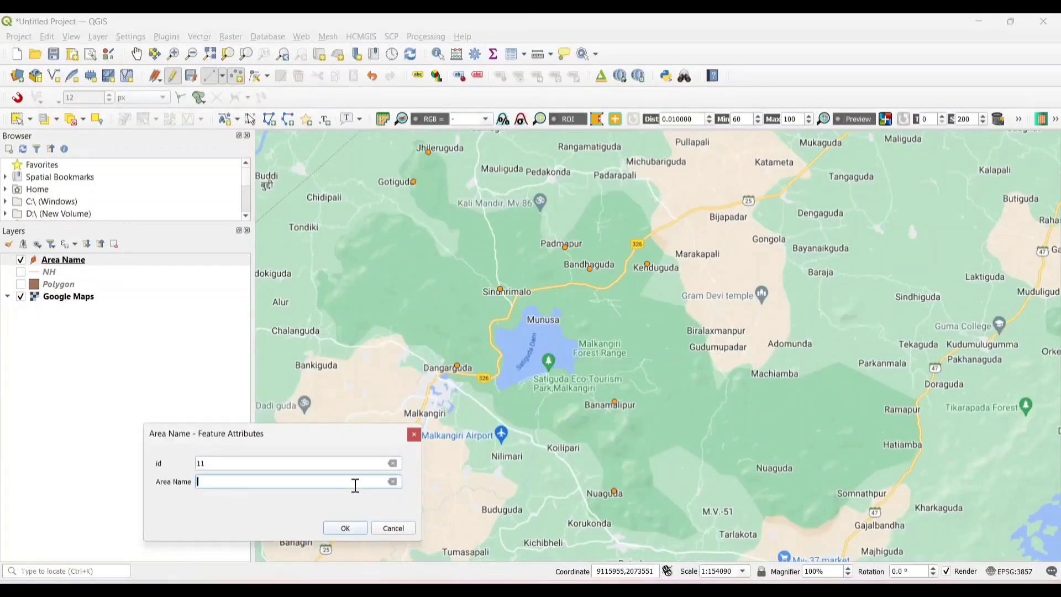
pyautogui.write('ur')
pyautogui.click(341, 527)
pyautogui.click(908, 440)
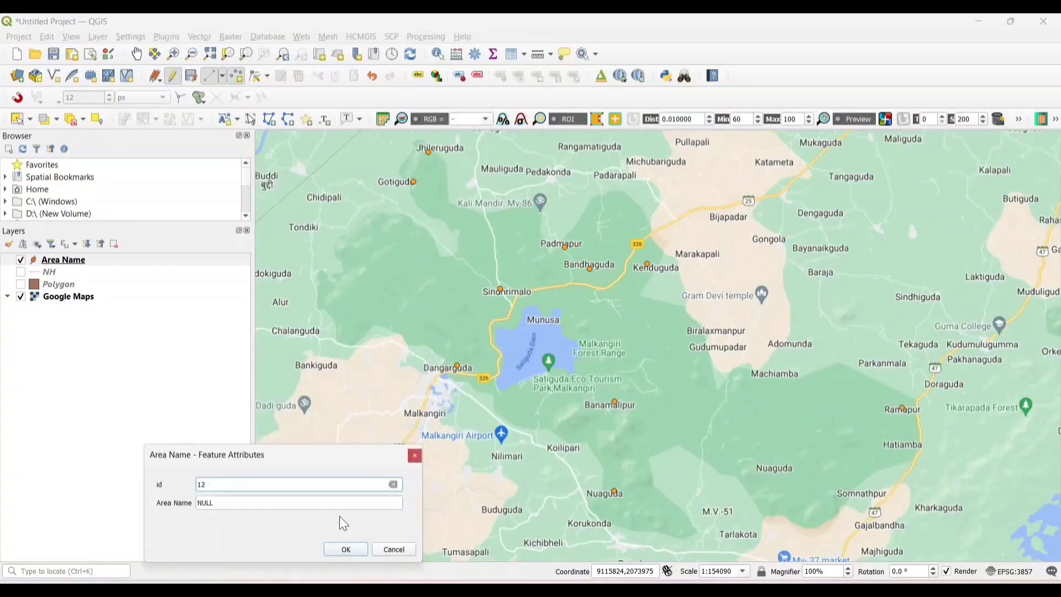
pyautogui.click(333, 503)
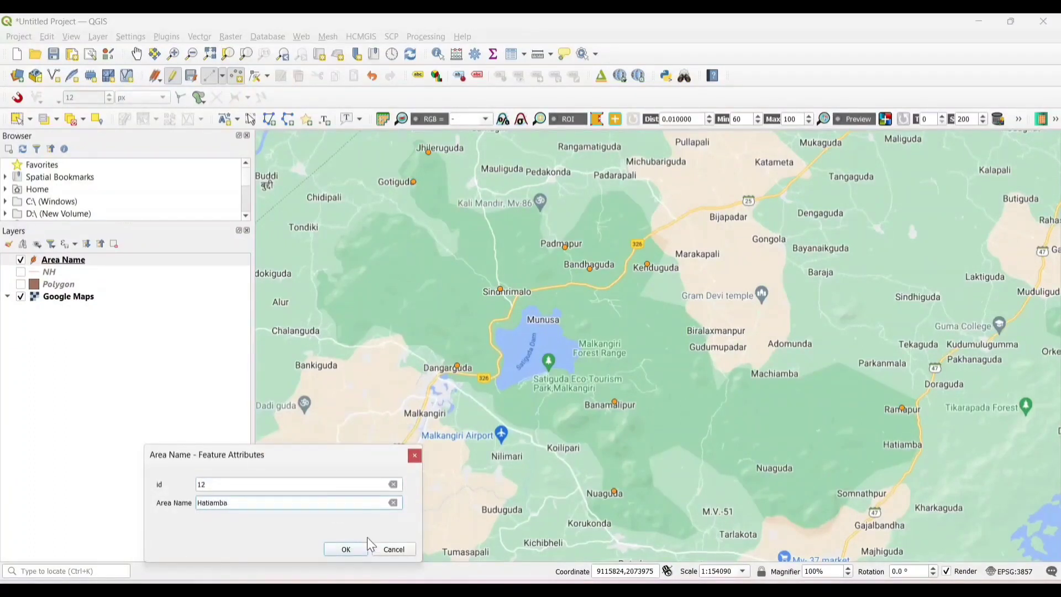
pyautogui.click(359, 549)
pyautogui.click(759, 388)
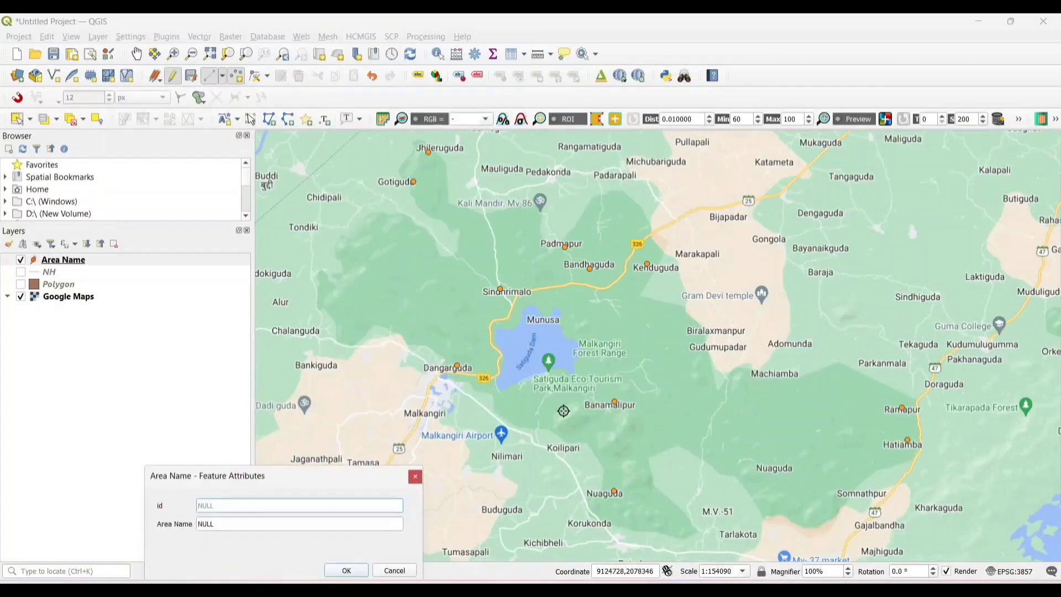
pyautogui.write('13')
pyautogui.moveTo(284, 480); pyautogui.dragTo(277, 374)
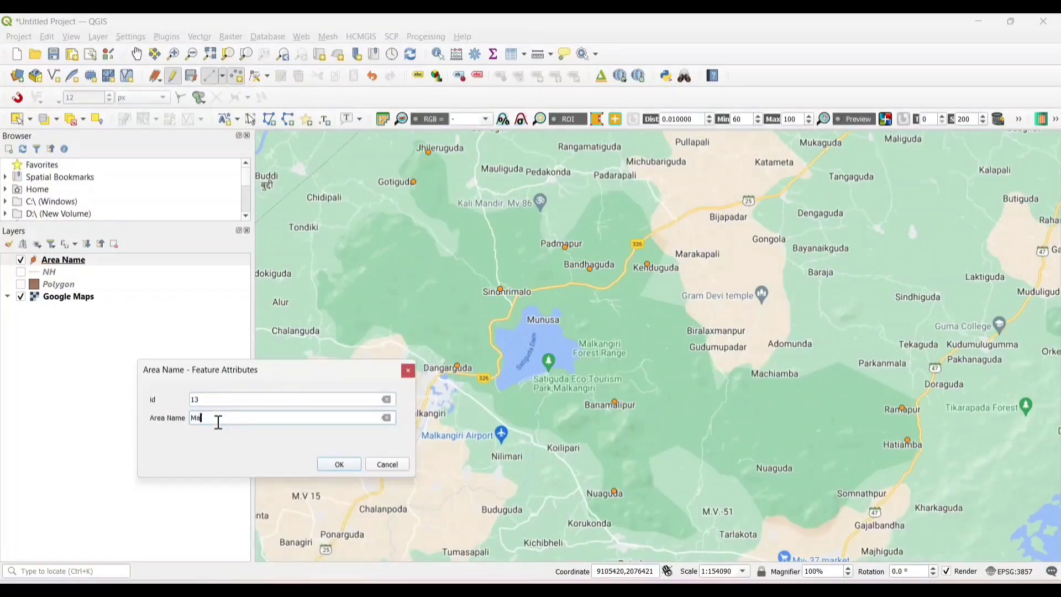
pyautogui.click(340, 465)
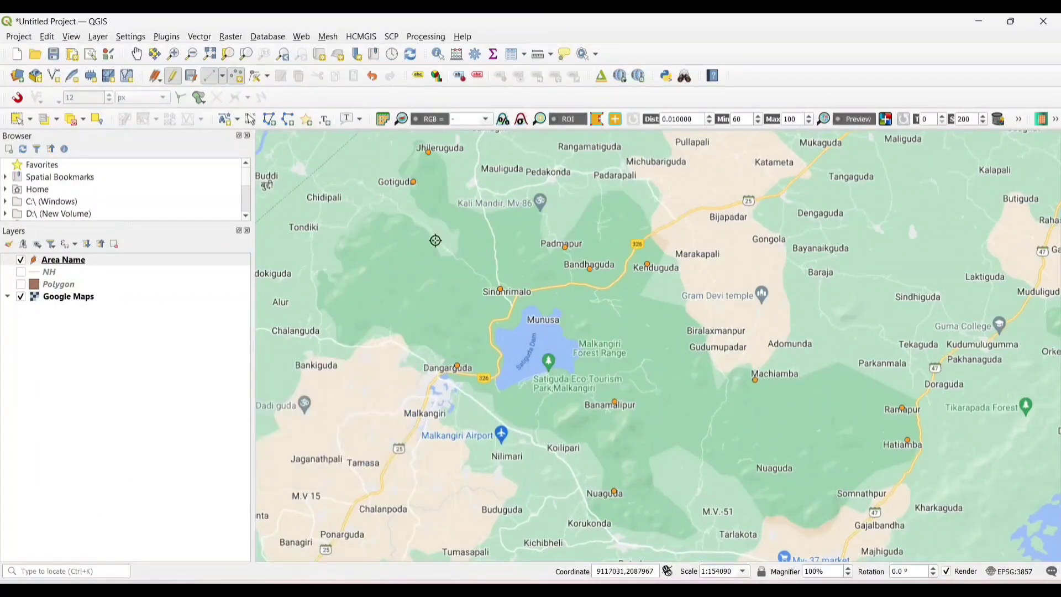
pyautogui.click(173, 76)
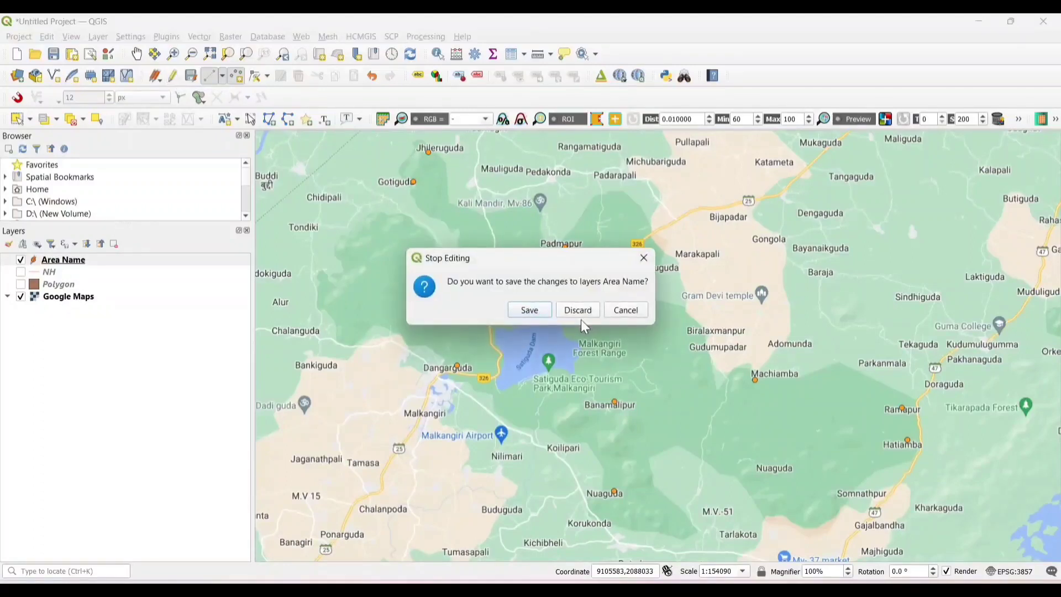
pyautogui.click(530, 312)
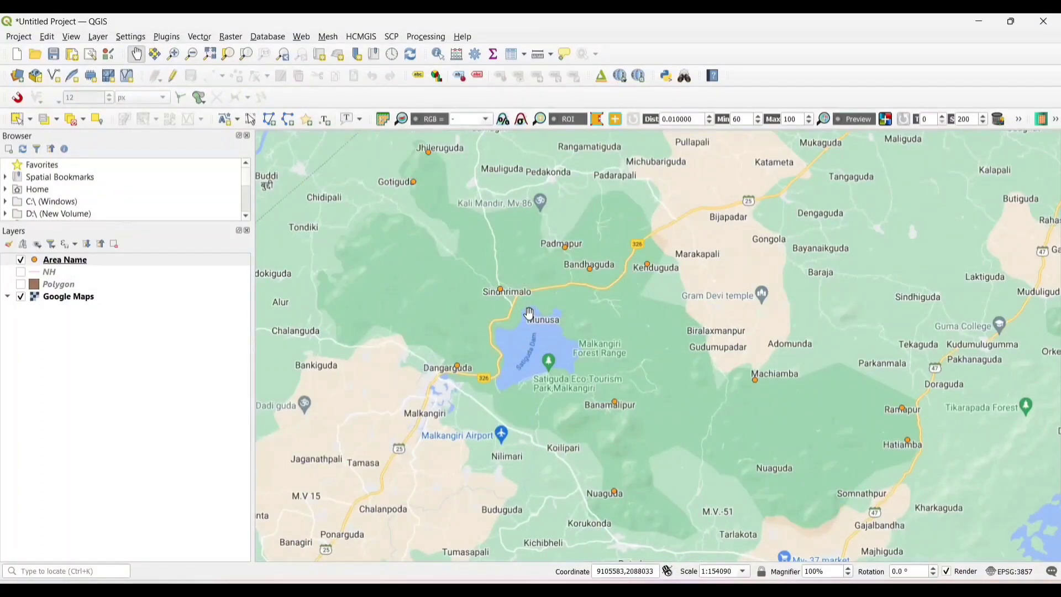
# - Start a new dam shapefile layer and add a text name field to it
pyautogui.click(98, 36)
pyautogui.click(354, 77)
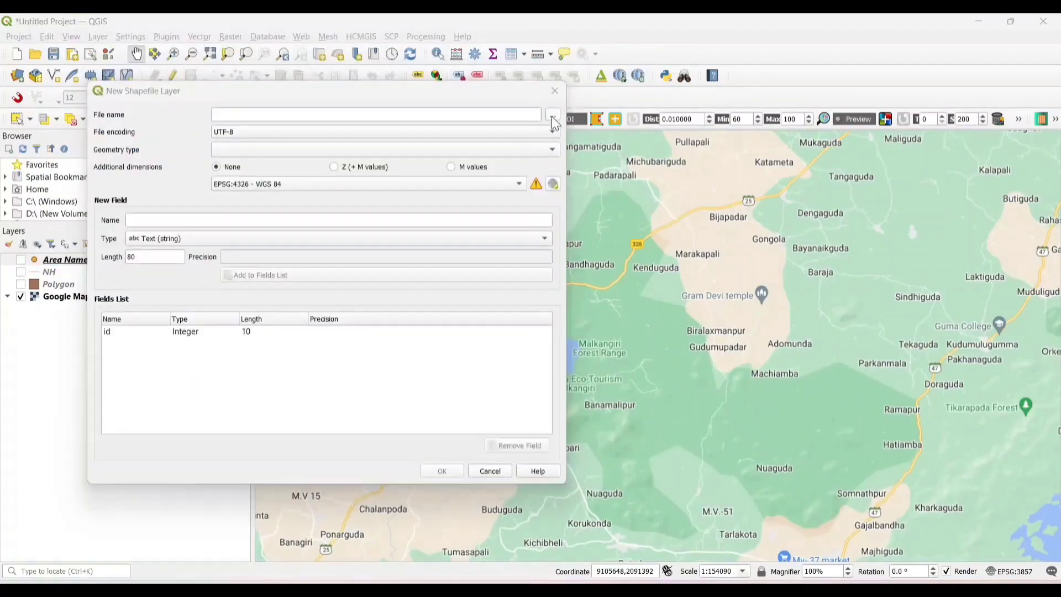
pyautogui.click(445, 115)
pyautogui.press('Return')
pyautogui.click(240, 217)
pyautogui.write('D')
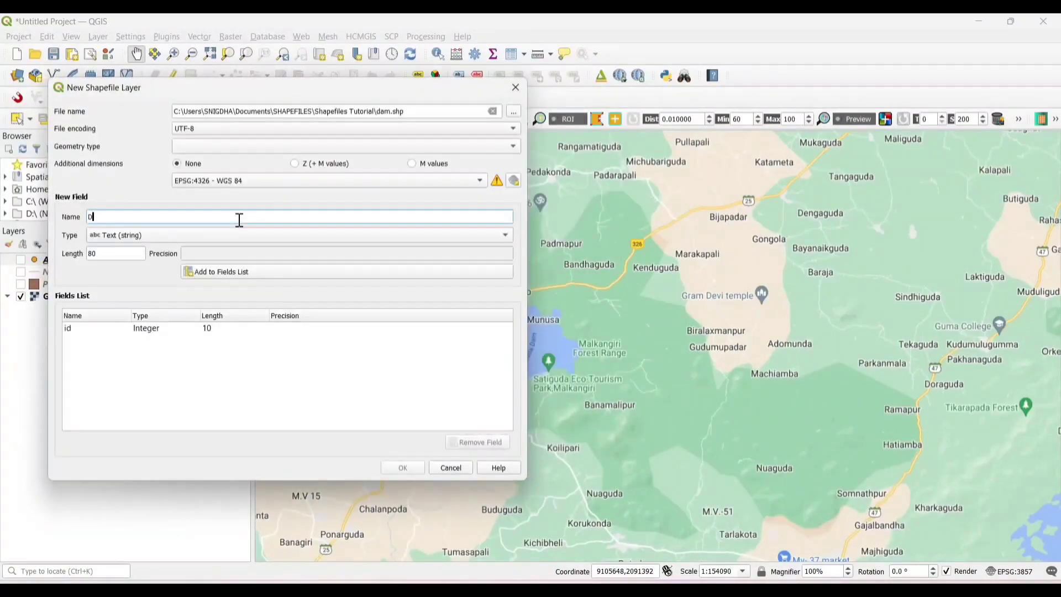
pyautogui.write('ame')
pyautogui.click(218, 271)
pyautogui.click(232, 147)
# - Create dam as a polygon layer and digitize the reservoir outline near Munusa
pyautogui.click(210, 197)
pyautogui.click(403, 467)
pyautogui.click(173, 76)
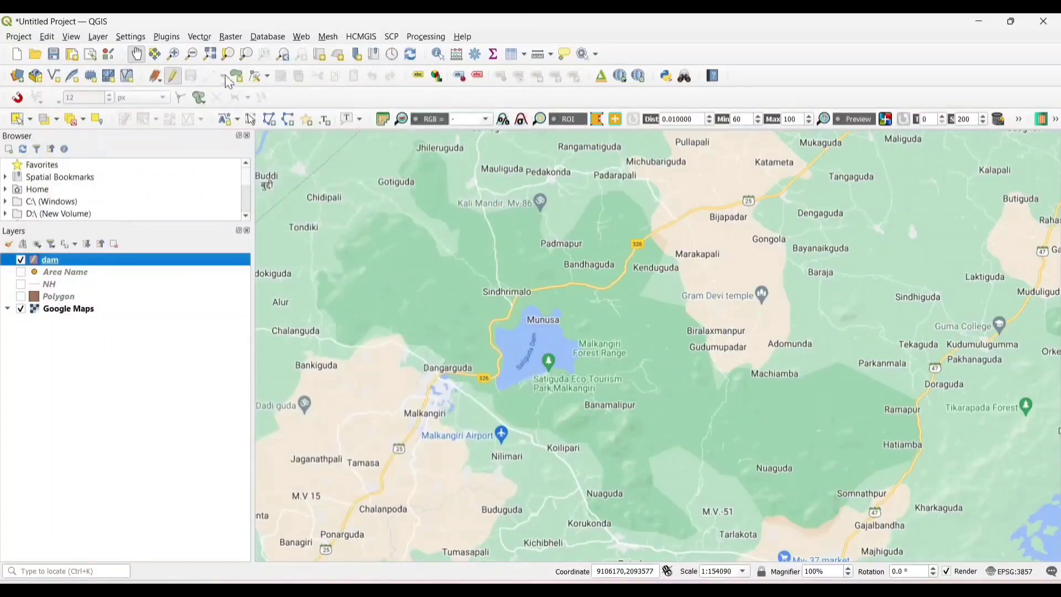
pyautogui.scroll(1, 545, 322)
pyautogui.click(444, 348)
pyautogui.click(474, 290)
pyautogui.click(498, 273)
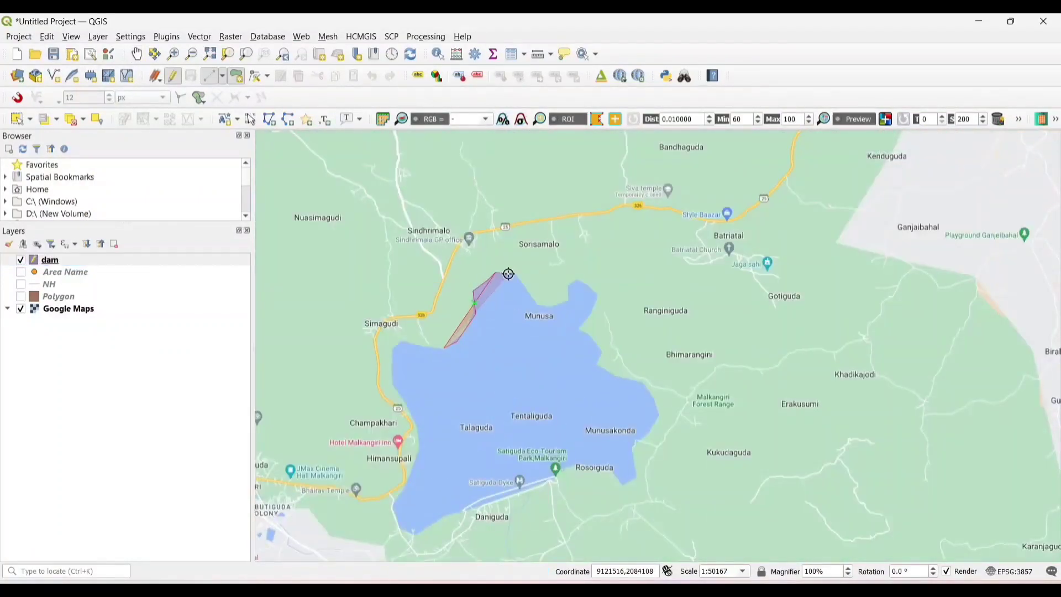
pyautogui.click(539, 305)
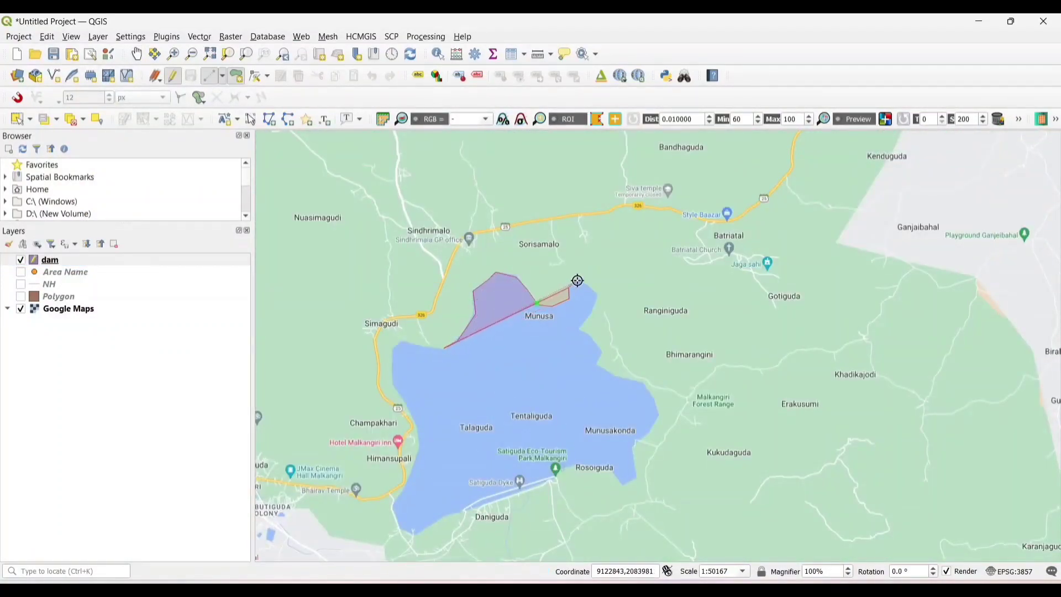
pyautogui.click(577, 280)
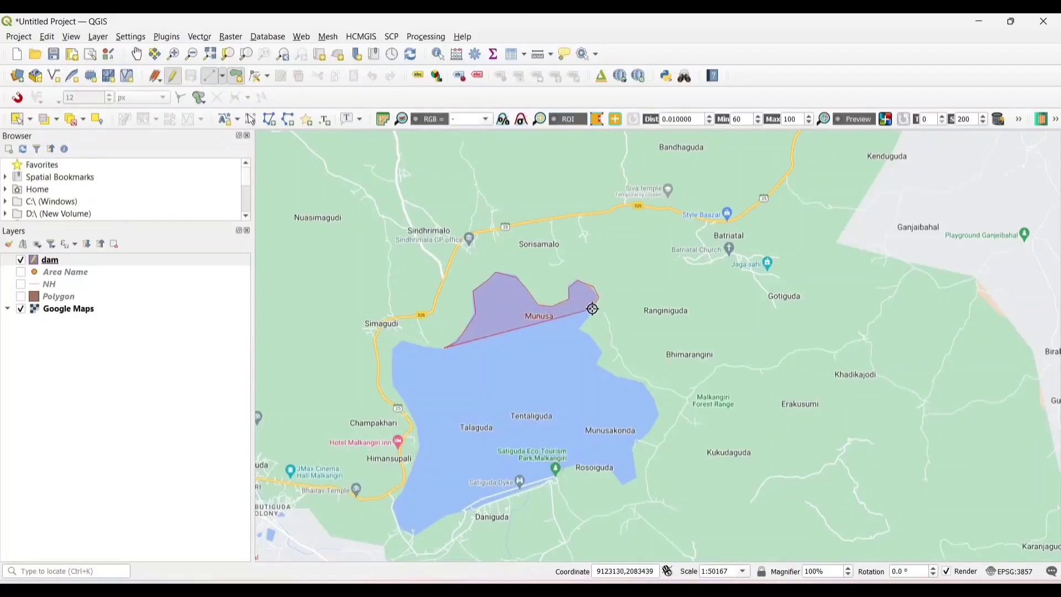
pyautogui.click(593, 308)
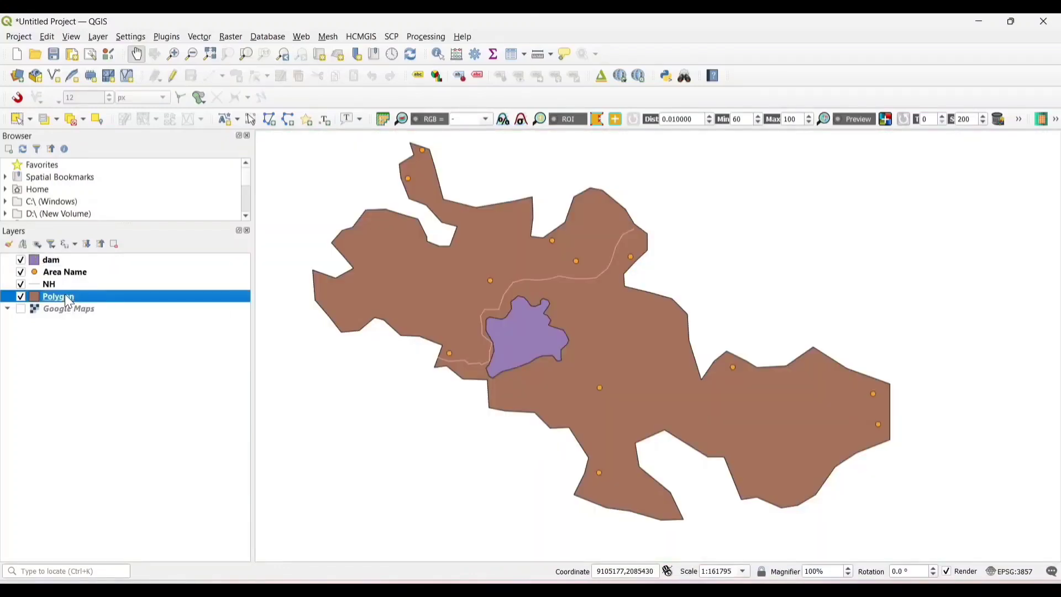
# - Give the Polygon layer a pale yellow fill
pyautogui.rightClick(65, 294)
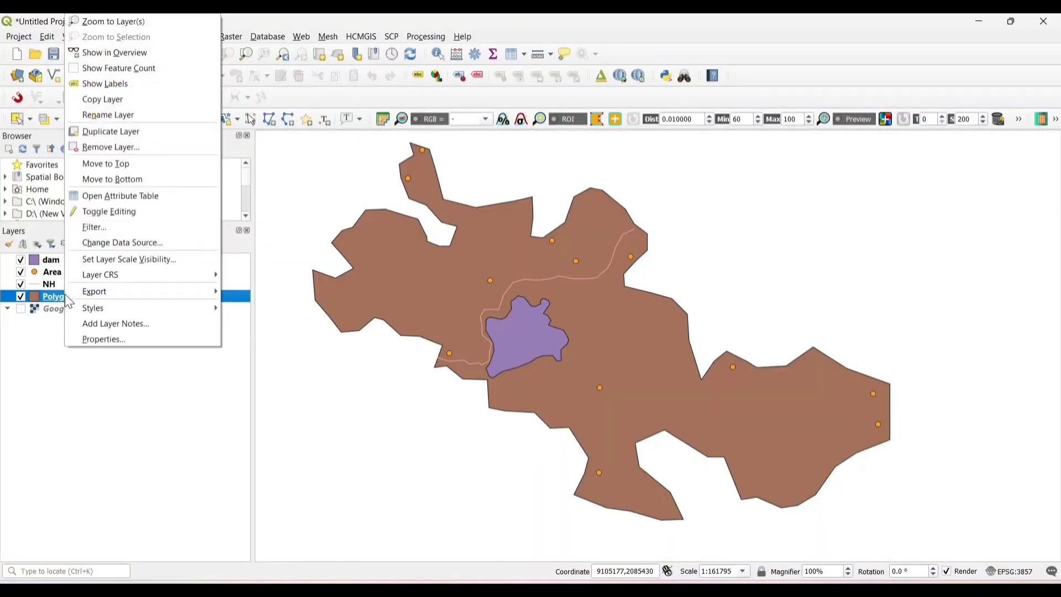
pyautogui.click(92, 343)
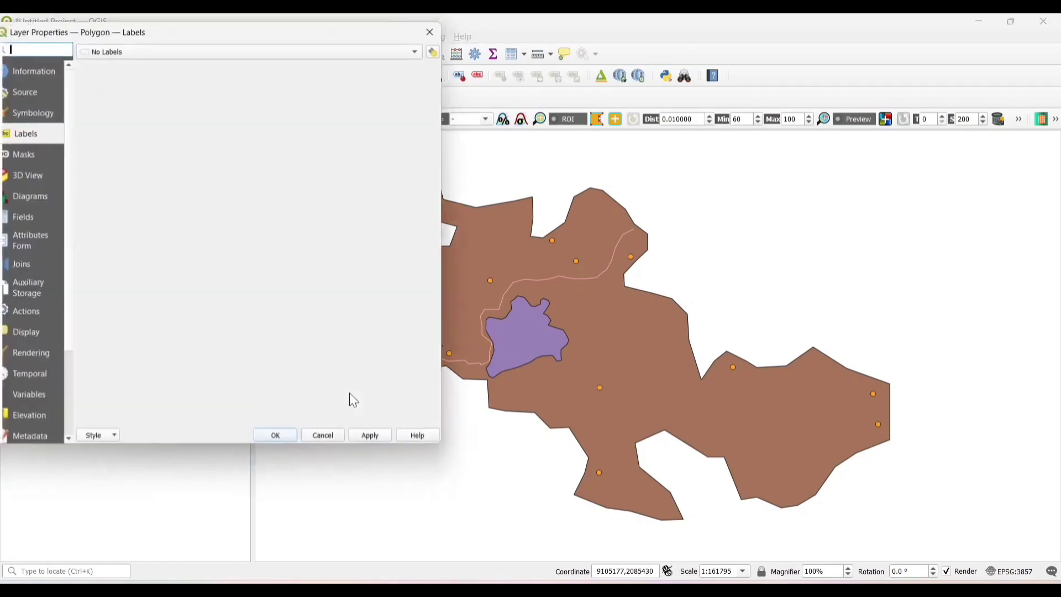
pyautogui.click(48, 108)
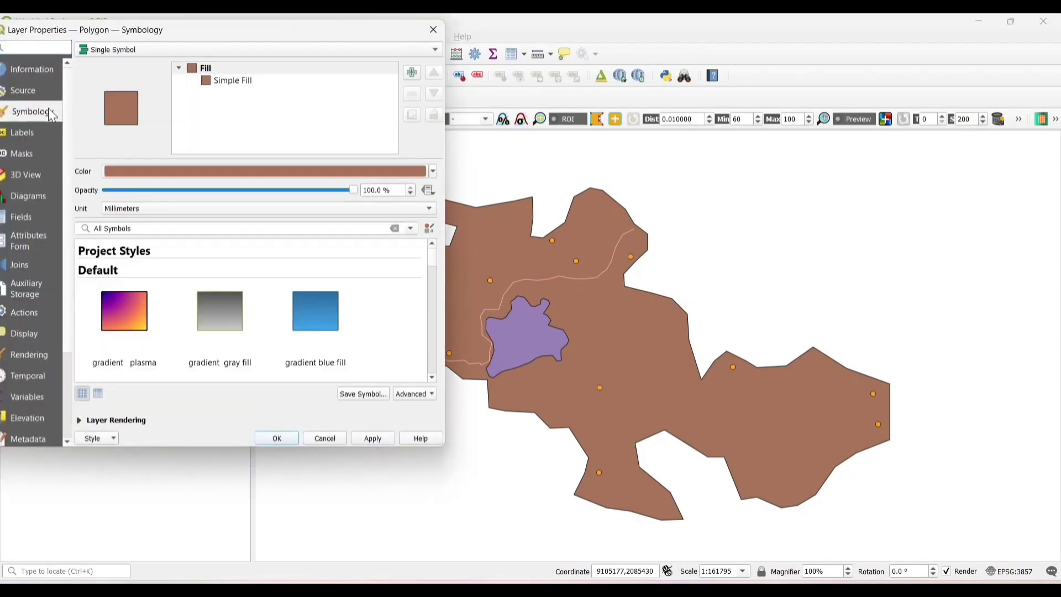
pyautogui.click(437, 170)
pyautogui.click(139, 366)
pyautogui.click(372, 438)
pyautogui.click(277, 438)
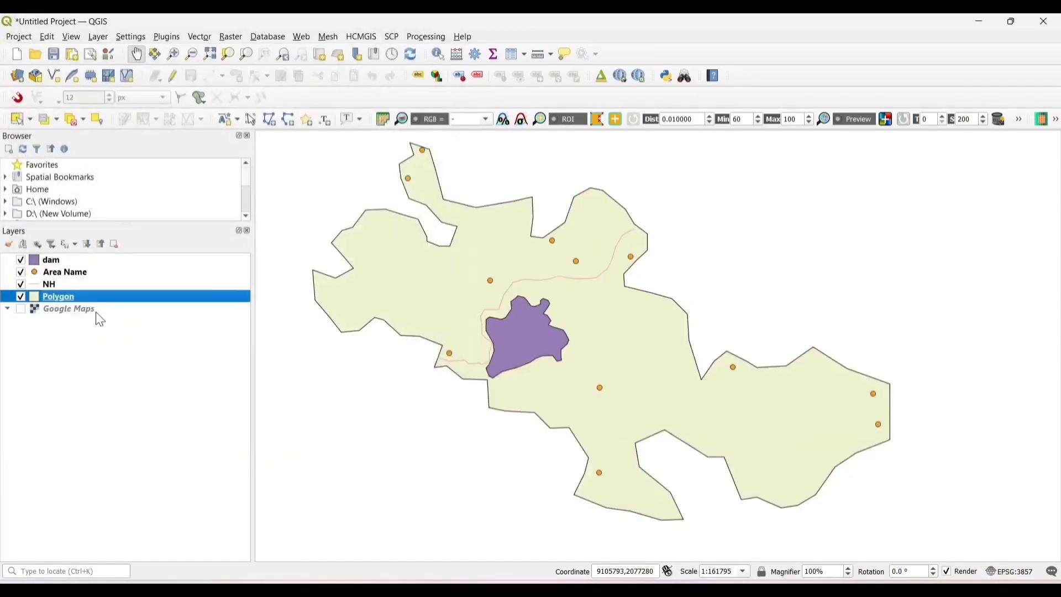
# - Style the NH line with the topo main road symbol at a reduced width
pyautogui.rightClick(60, 284)
pyautogui.press('Escape')
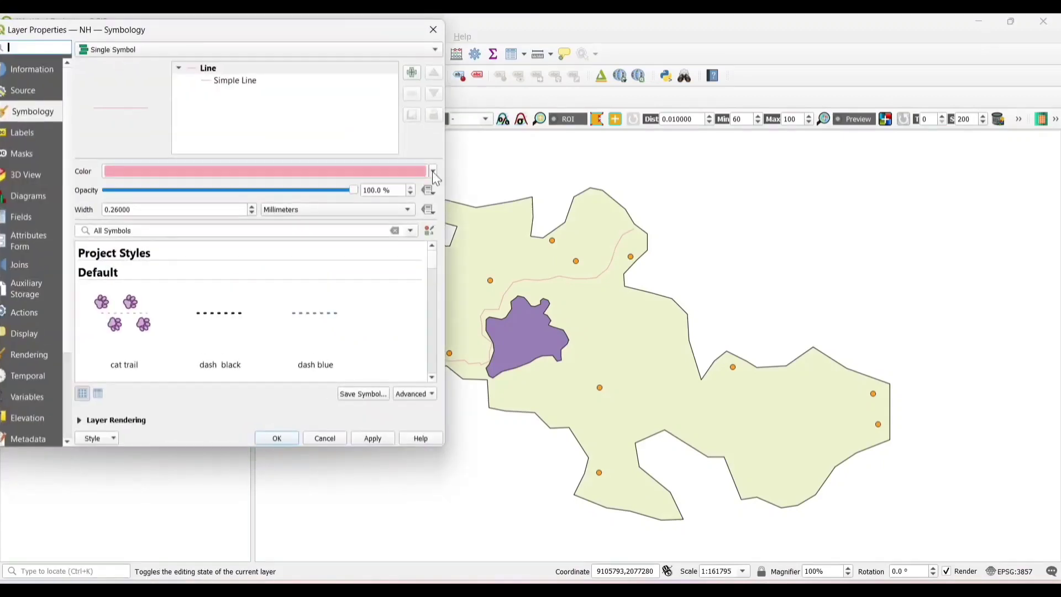
pyautogui.click(434, 172)
pyautogui.click(141, 367)
pyautogui.click(252, 206)
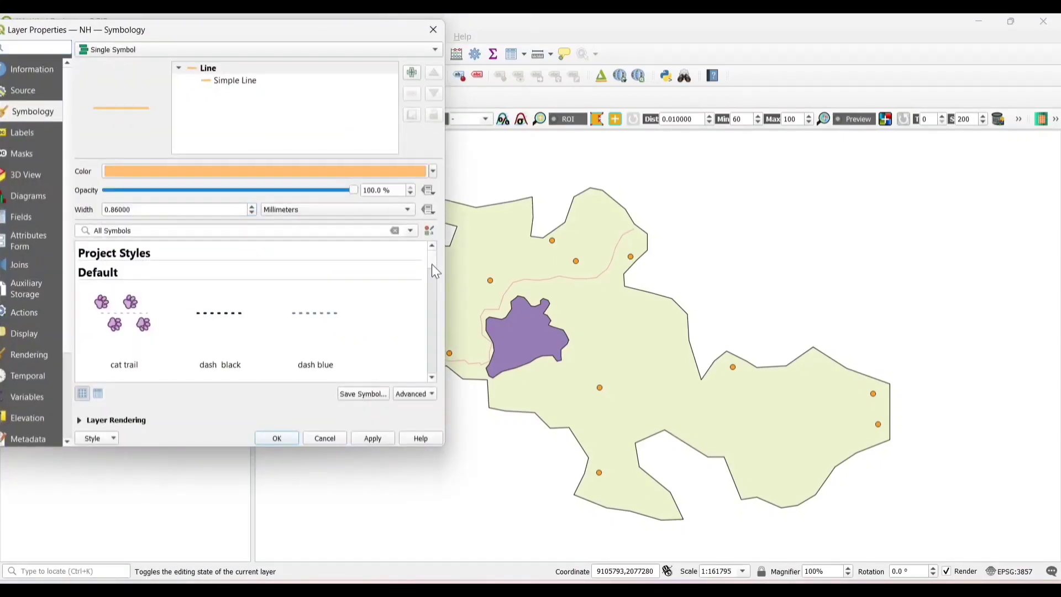
pyautogui.moveTo(432, 261); pyautogui.dragTo(431, 359)
pyautogui.click(220, 298)
pyautogui.click(253, 213)
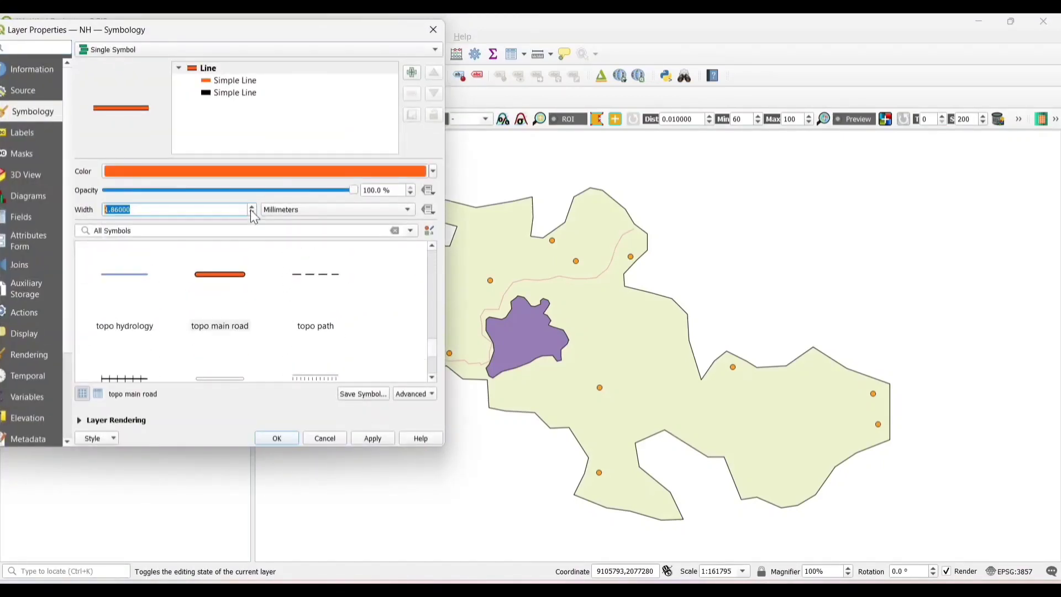
pyautogui.click(253, 214)
pyautogui.click(373, 438)
# - Recolour the NH road pale orange
pyautogui.click(434, 172)
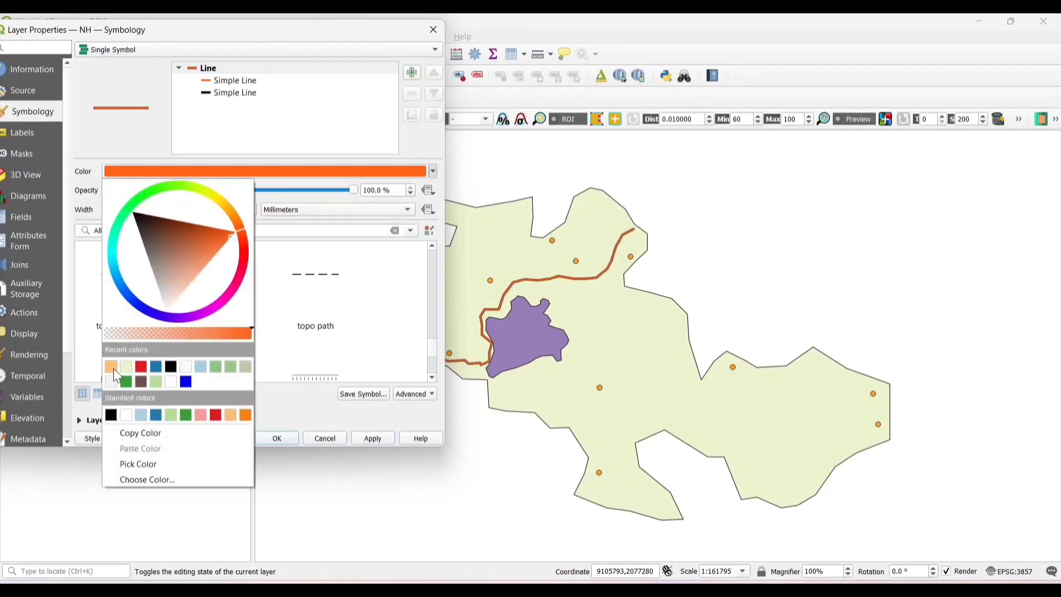
pyautogui.click(117, 371)
pyautogui.click(371, 439)
pyautogui.click(279, 438)
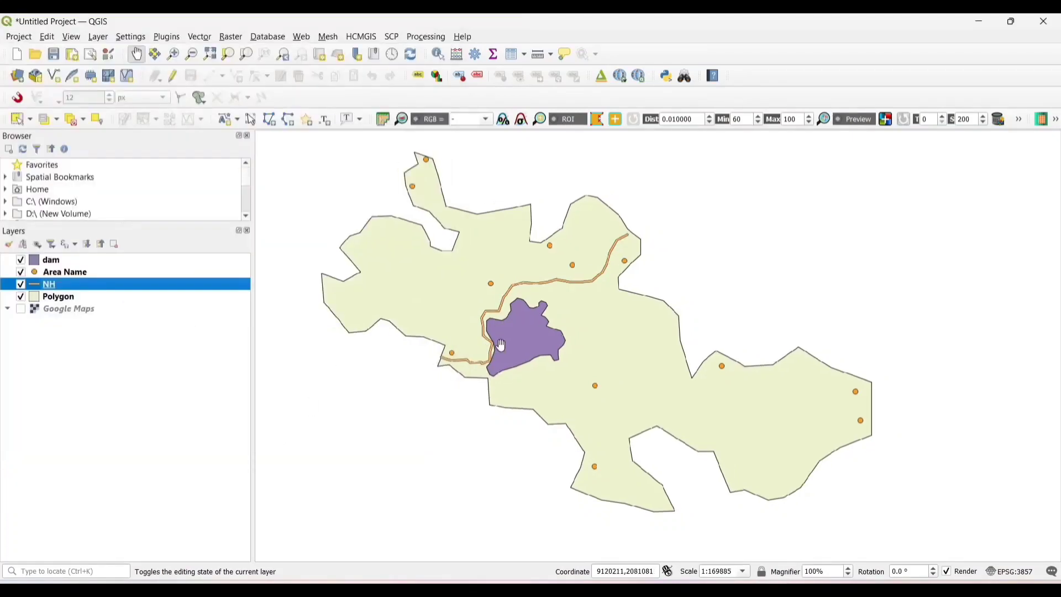
# - Fill the dam polygon with the topo water style
pyautogui.rightClick(51, 264)
pyautogui.click(77, 562)
pyautogui.scroll(-3, 432, 273)
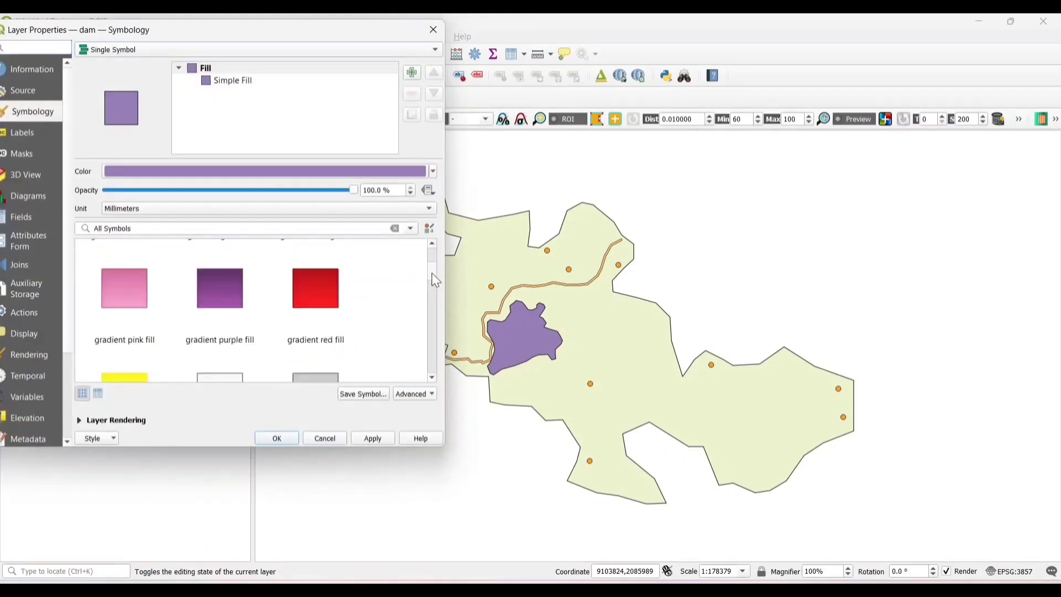
pyautogui.scroll(-1, 436, 273)
pyautogui.moveTo(436, 274); pyautogui.dragTo(434, 376)
pyautogui.click(125, 315)
pyautogui.click(372, 439)
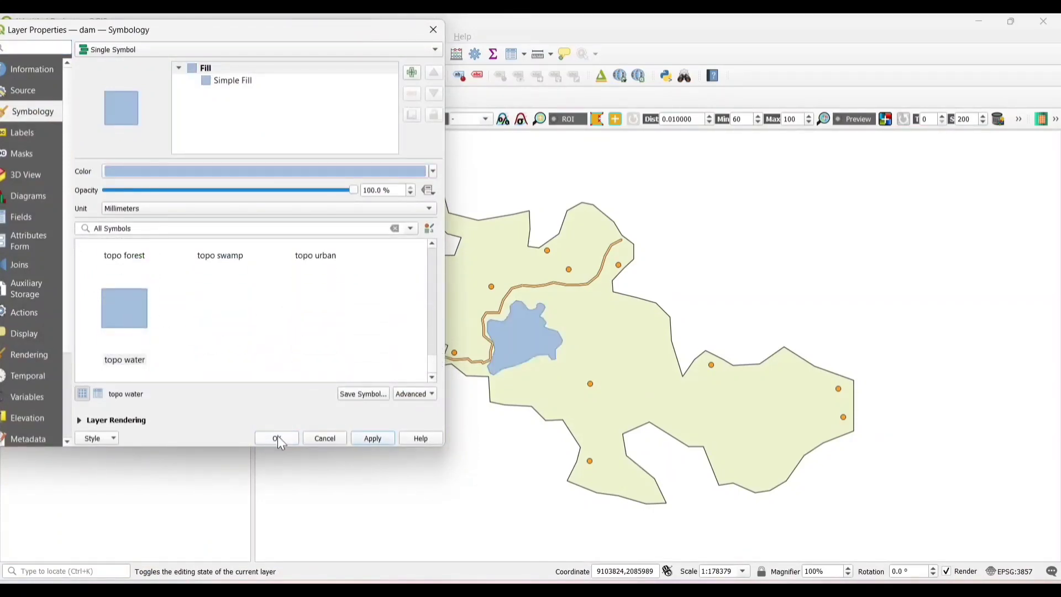
pyautogui.click(276, 438)
pyautogui.rightClick(77, 276)
# - Make the village markers red and label each with its Area Name
pyautogui.click(83, 569)
pyautogui.click(434, 172)
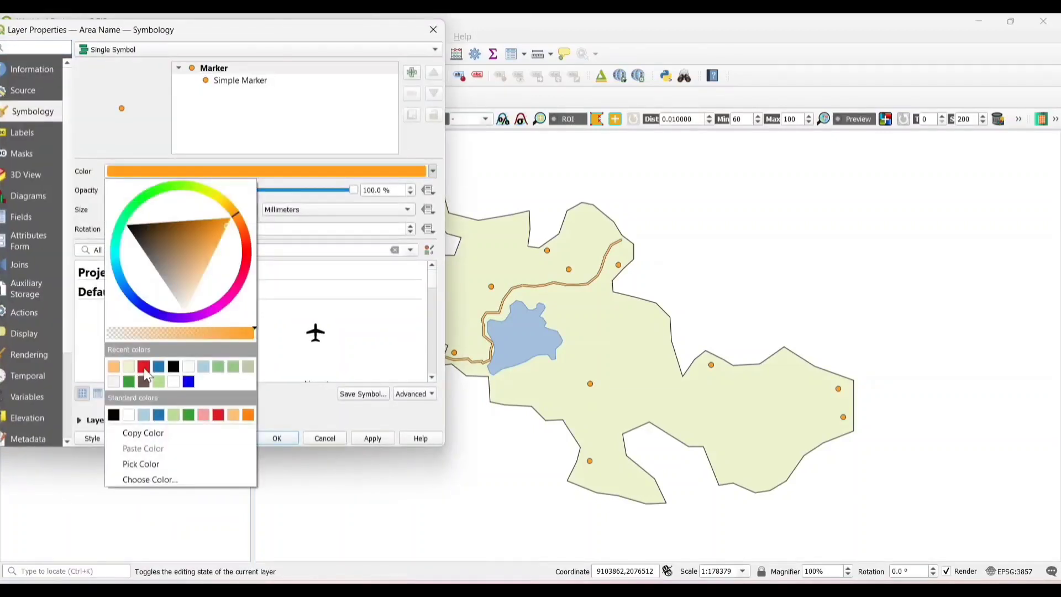
pyautogui.click(142, 367)
pyautogui.moveTo(435, 288); pyautogui.dragTo(430, 368)
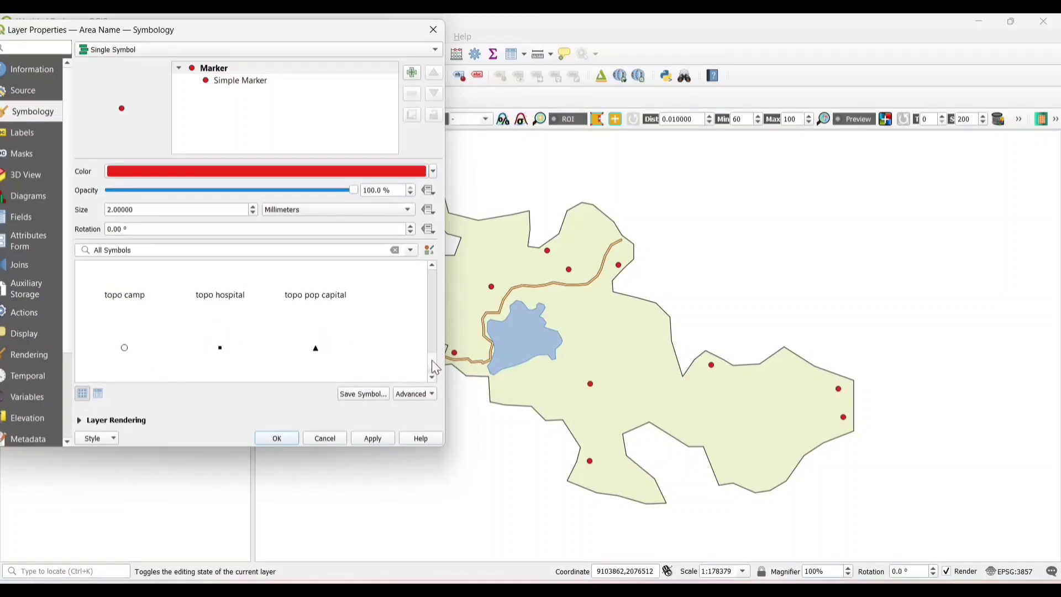
pyautogui.moveTo(430, 366); pyautogui.dragTo(432, 381)
pyautogui.click(49, 133)
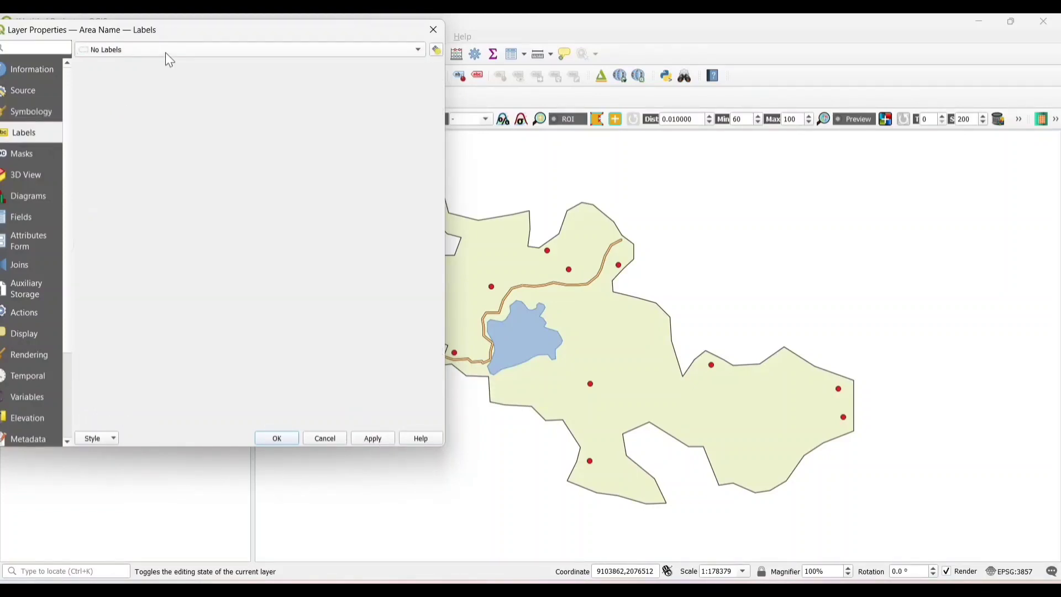
pyautogui.click(165, 52)
pyautogui.click(368, 441)
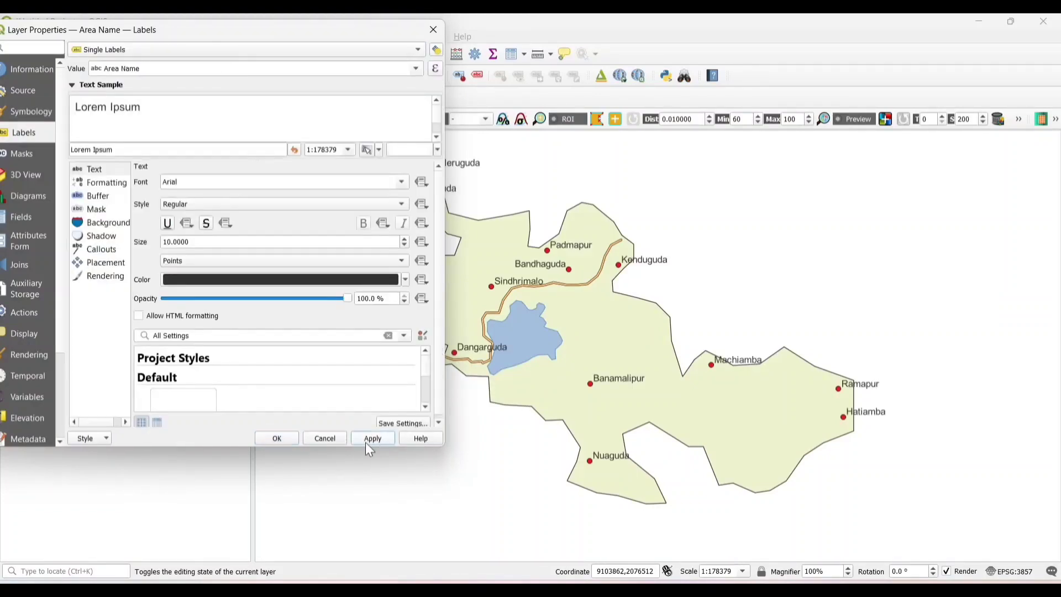
pyautogui.click(284, 436)
# - Turn on single labels for the dam layer to show Satiguda Dam
pyautogui.rightClick(45, 258)
pyautogui.click(110, 508)
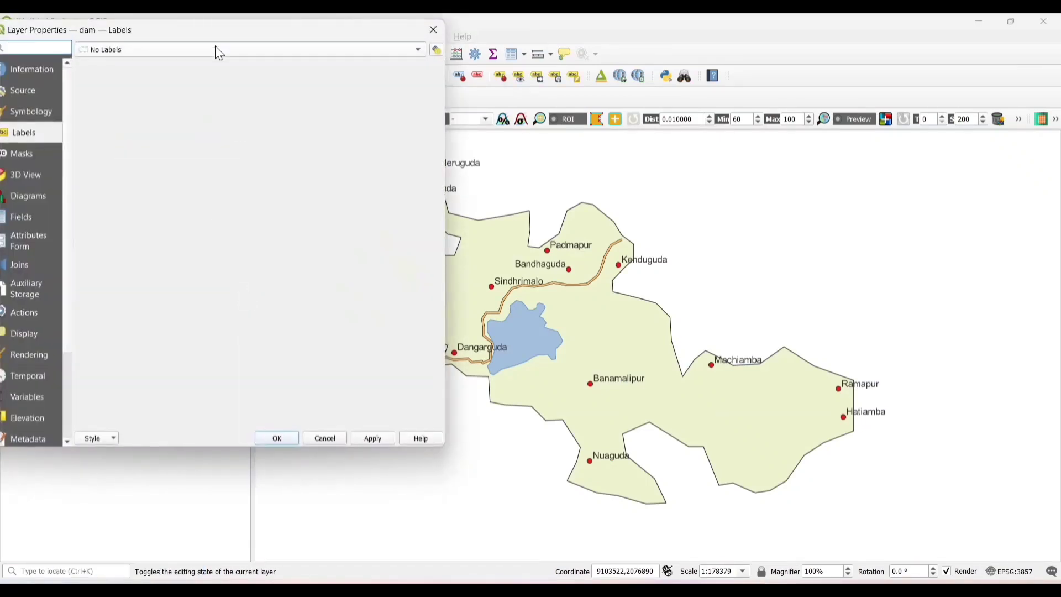
pyautogui.click(220, 50)
pyautogui.click(165, 63)
pyautogui.click(373, 440)
pyautogui.click(279, 440)
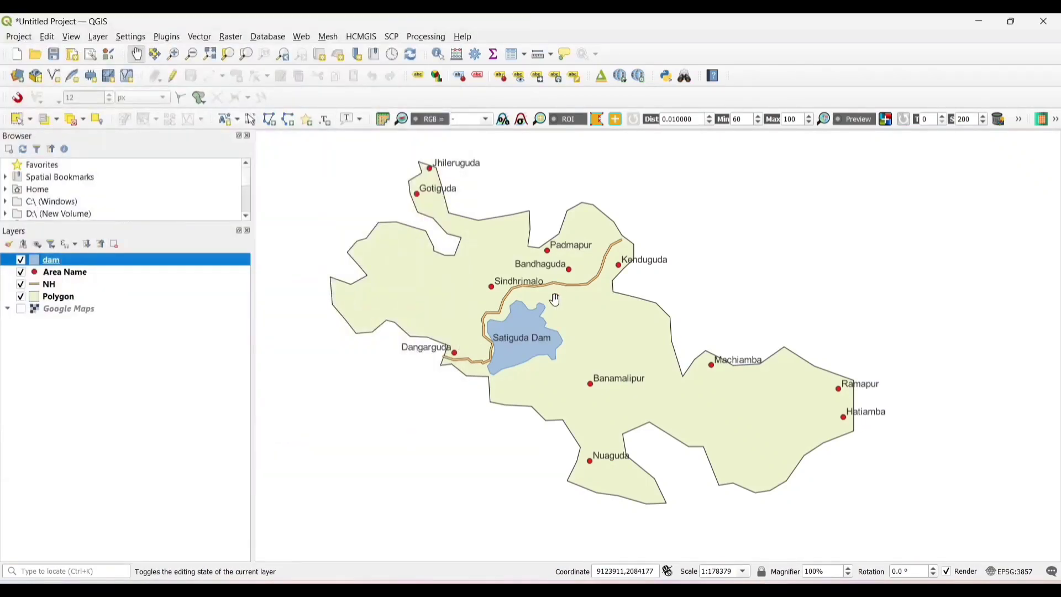
pyautogui.moveTo(556, 300); pyautogui.dragTo(550, 310)
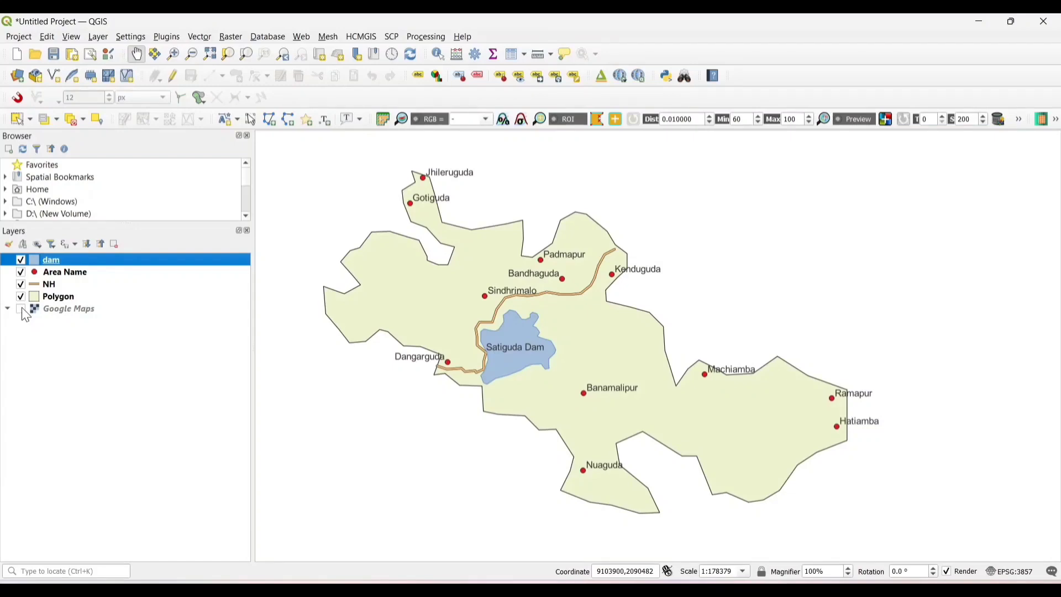